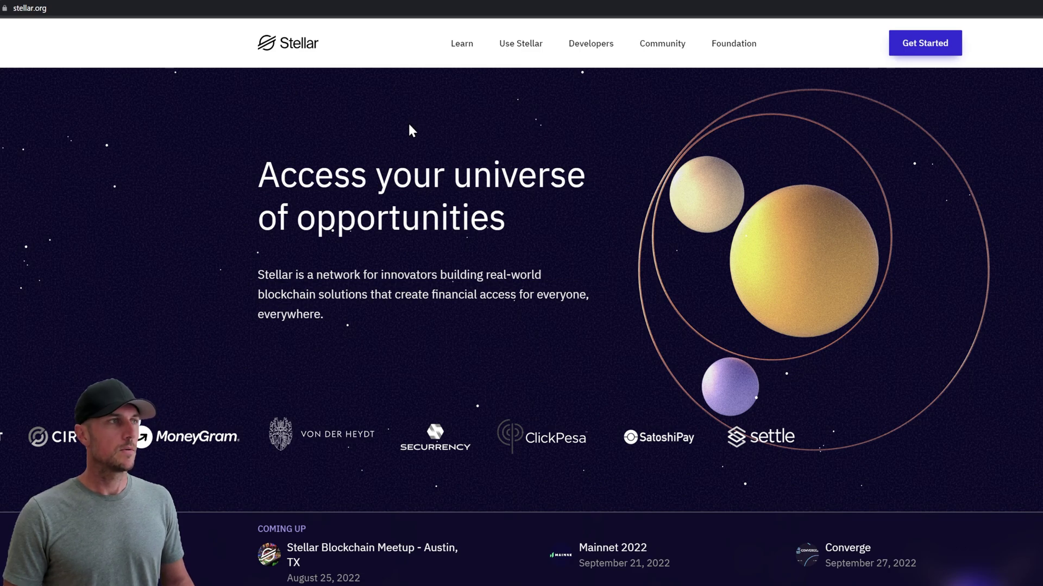
Step: Open Stellar Laboratory from the Use Stellar menu's Products & Tools on Stellar.org
mouse_move(498, 30)
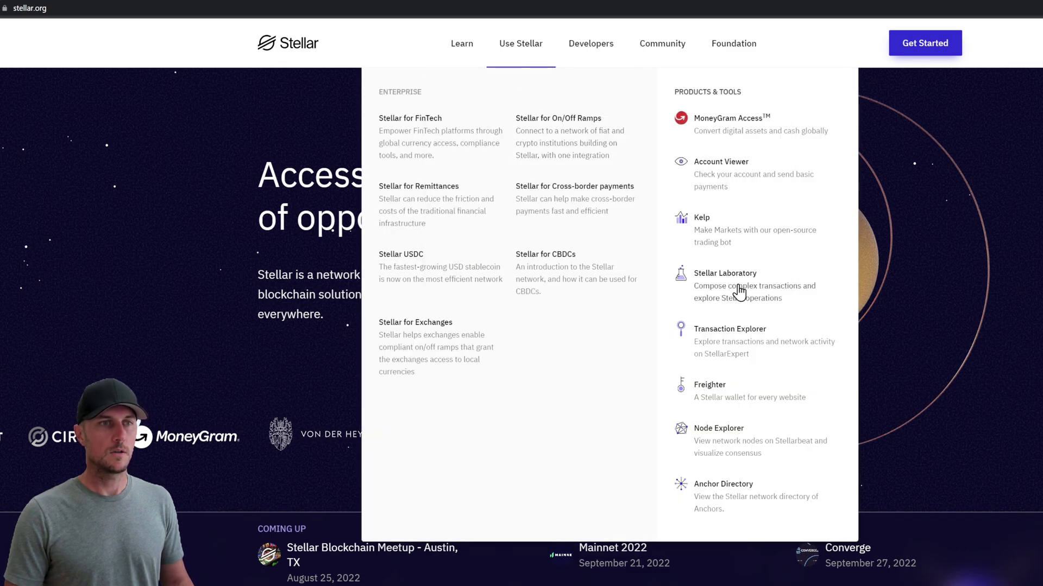
click(741, 291)
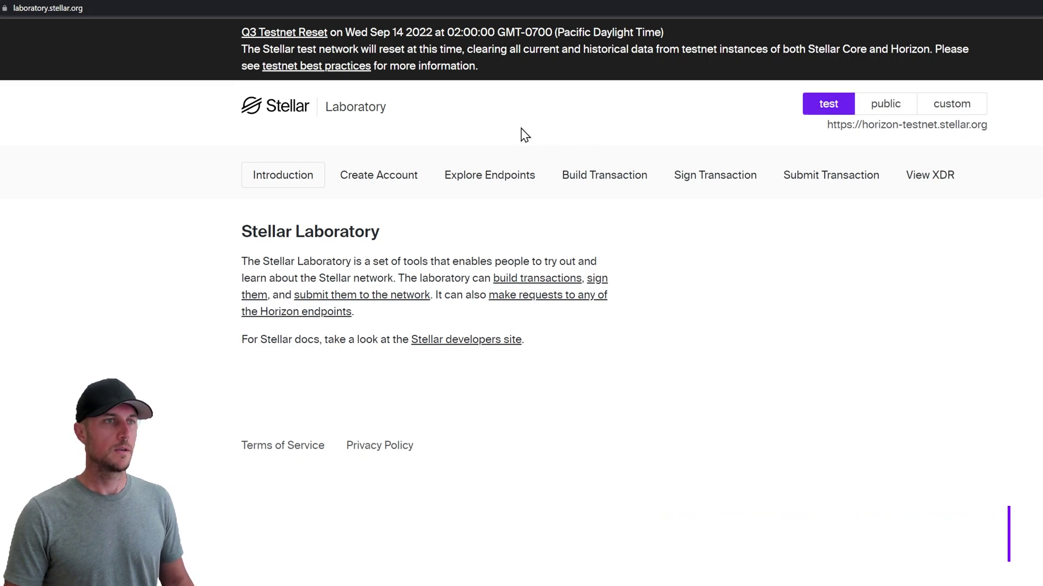
Step: Query All Claimable Balances in the Horizon explorer, filtered by the account's public key as claimant
click(489, 181)
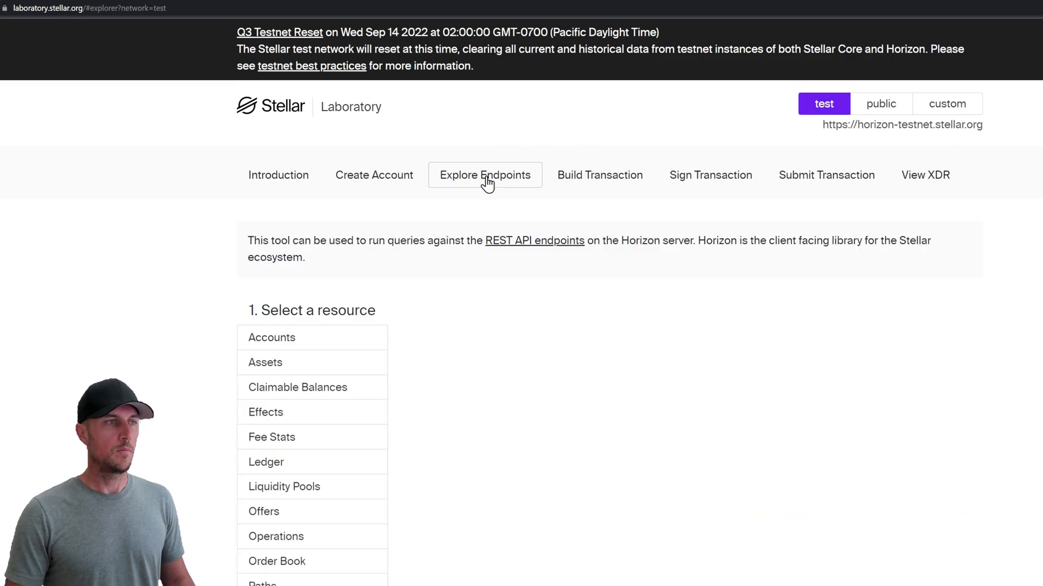
click(311, 398)
click(478, 343)
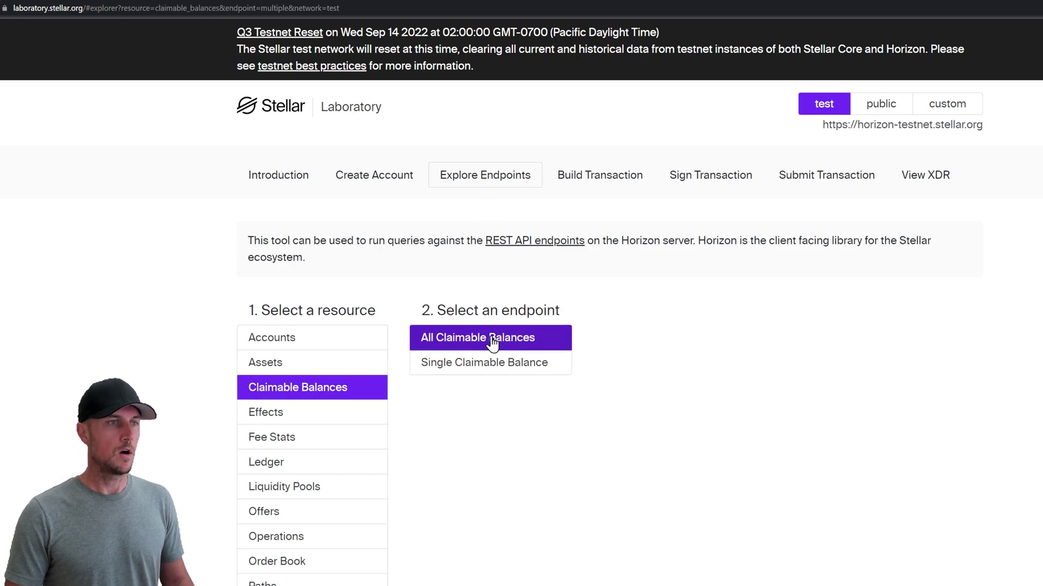
scroll(546, 445, down, 7)
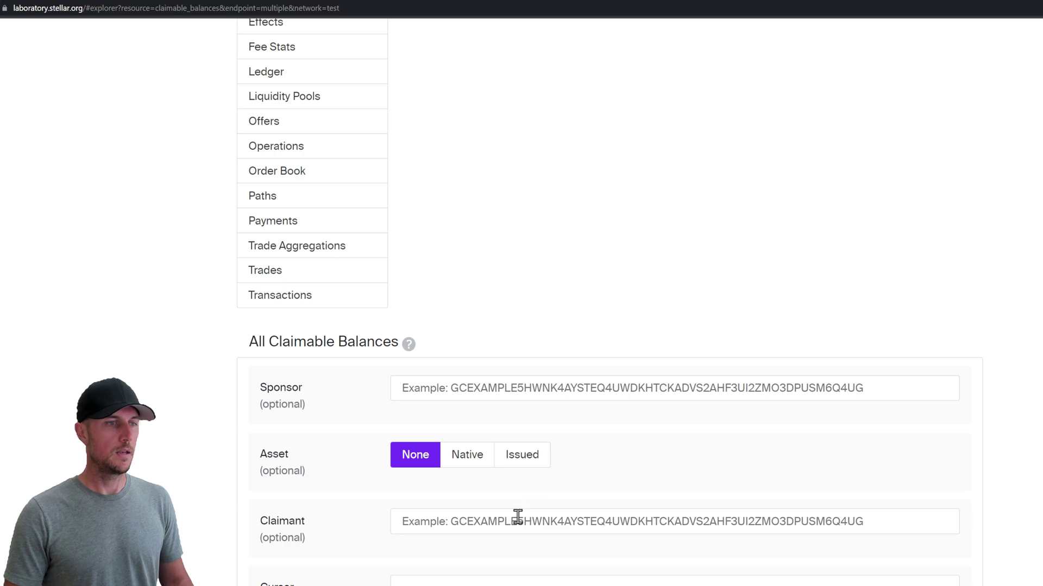
click(518, 517)
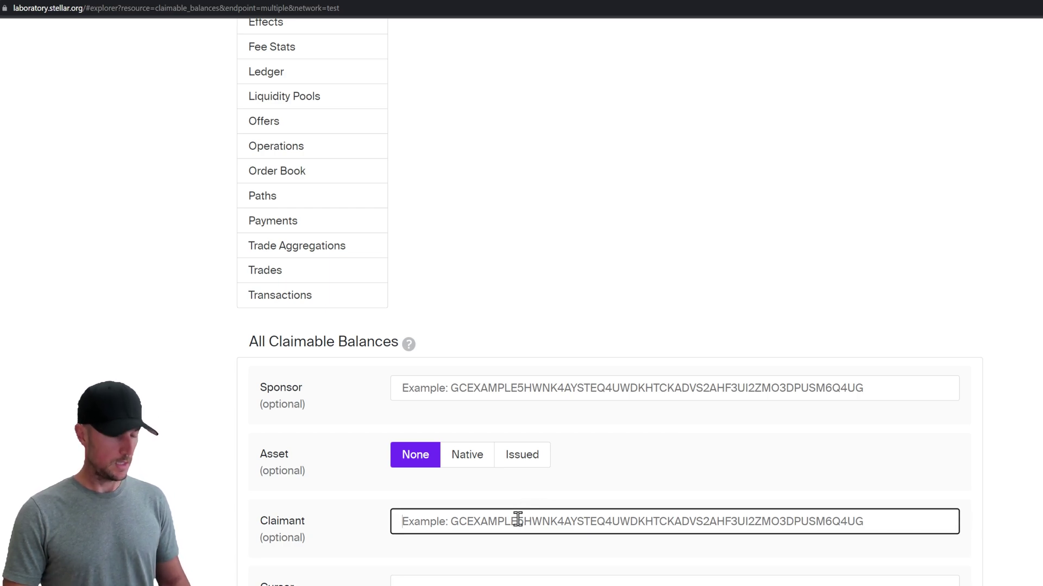
text(GDNHLI2QQ6TWKHMR7S4MA356SJ3PJC5MME4NWJIQFZQX3D7TZPIGUCOB)
click(204, 471)
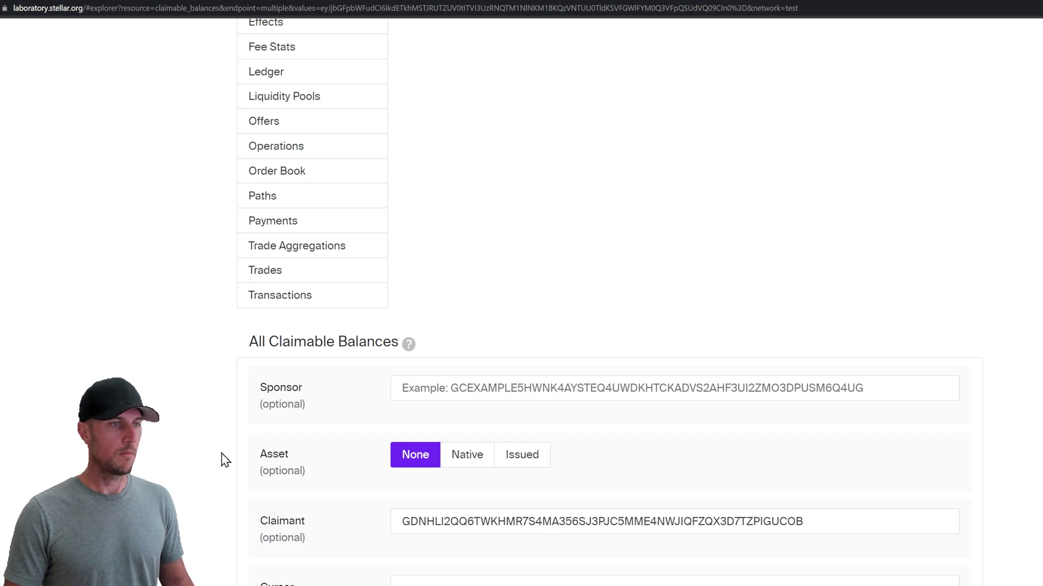
scroll(368, 428, down, 4)
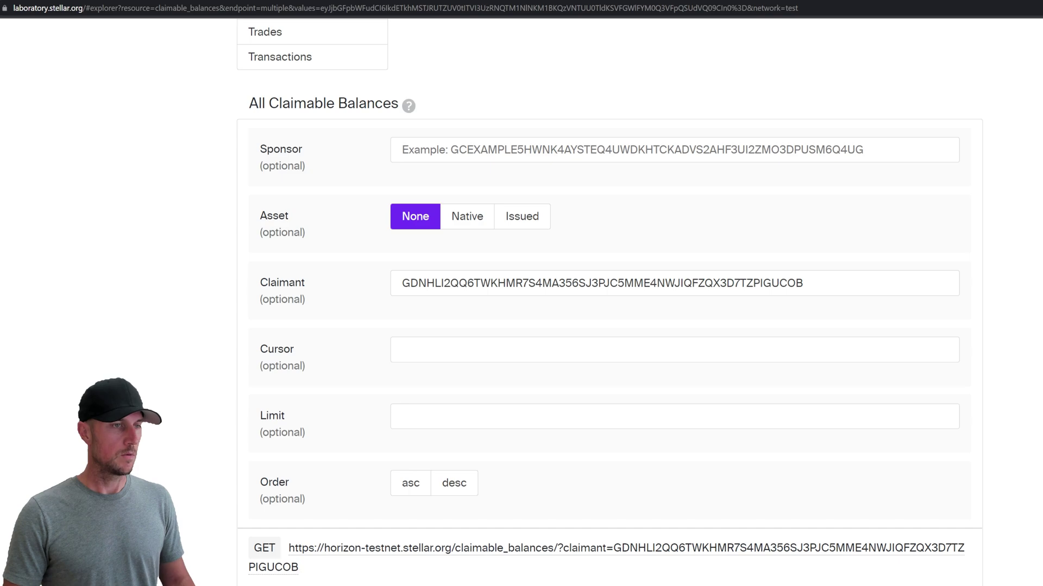
scroll(533, 429, down, 10)
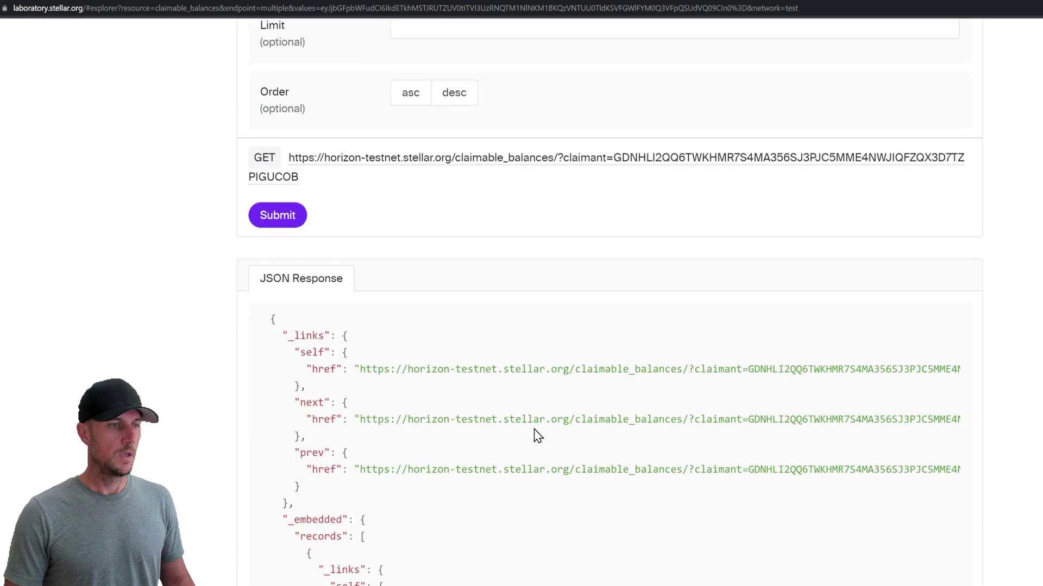
scroll(522, 402, down, 3)
scroll(524, 389, down, 3)
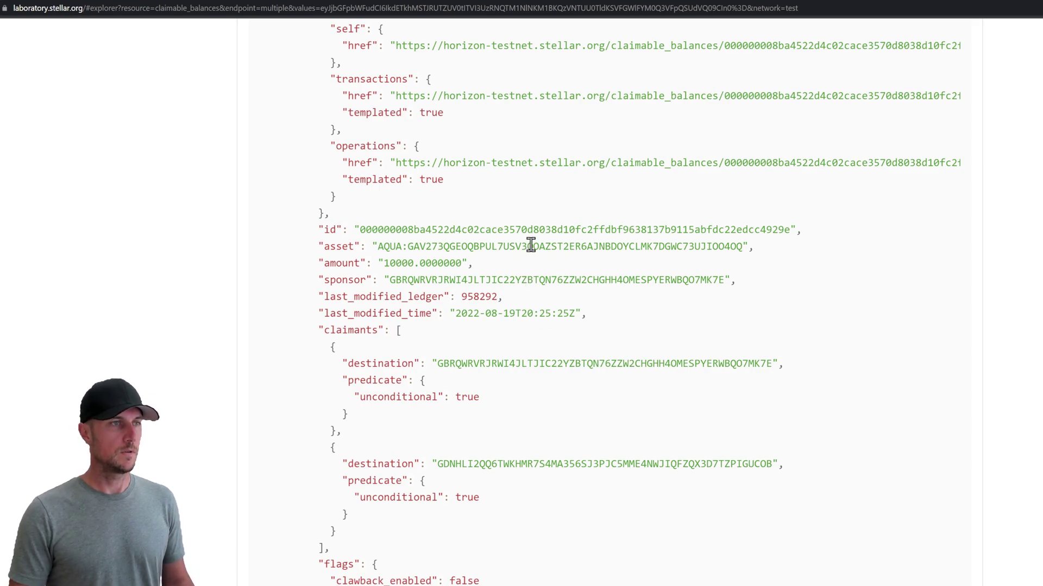
scroll(445, 314, up, 2)
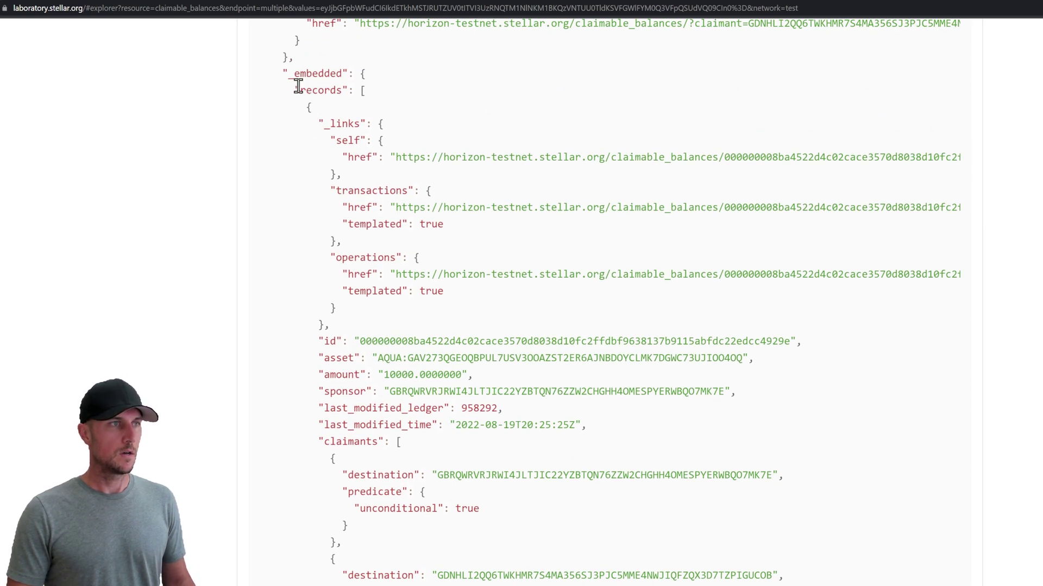
scroll(358, 337, down, 1)
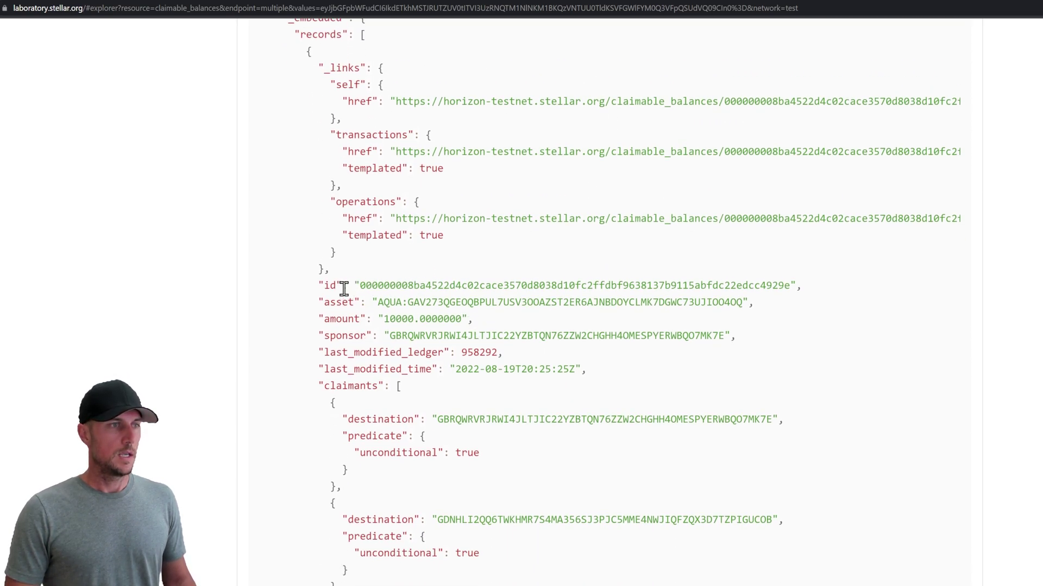
drag(324, 287, 802, 289)
click(741, 288)
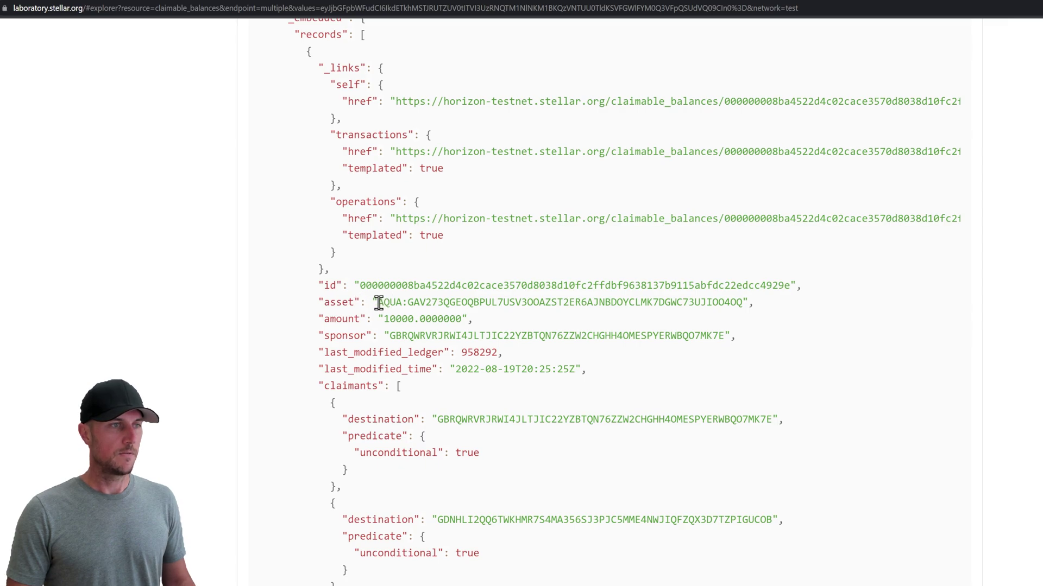
drag(378, 303, 401, 302)
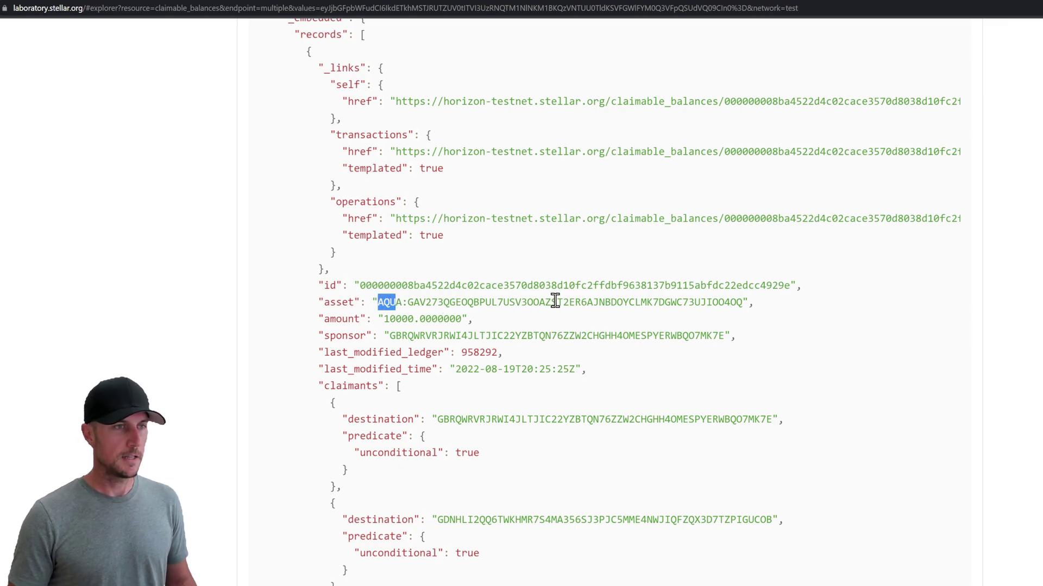
double_click(555, 300)
click(556, 300)
drag(325, 322, 461, 320)
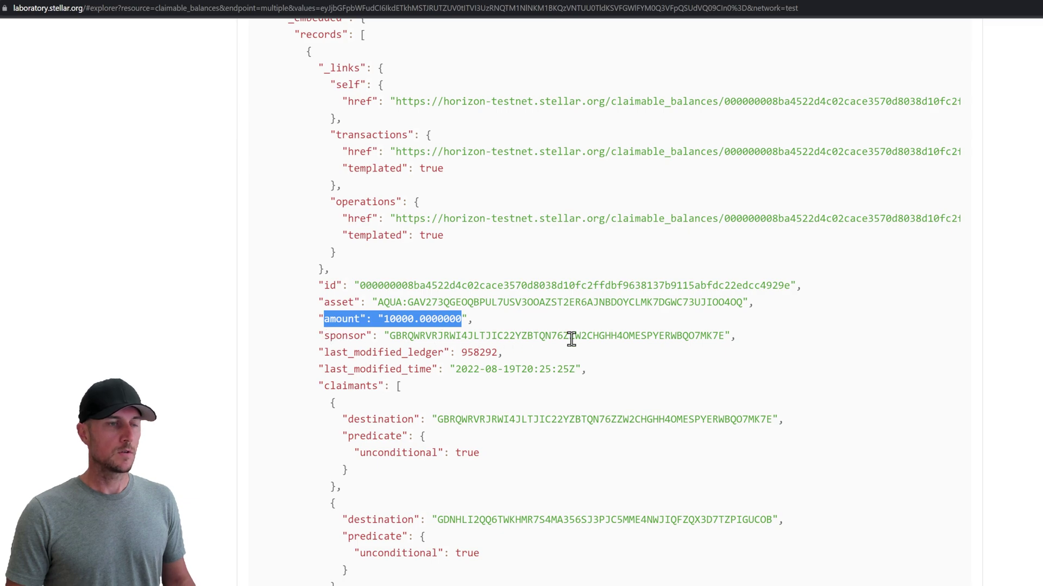
click(592, 333)
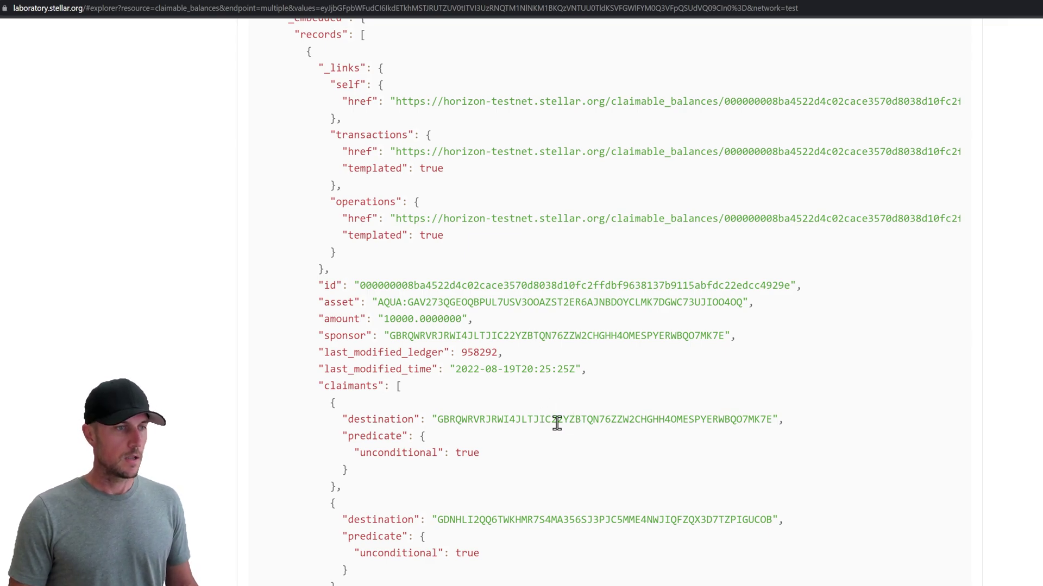
scroll(552, 434, down, 4)
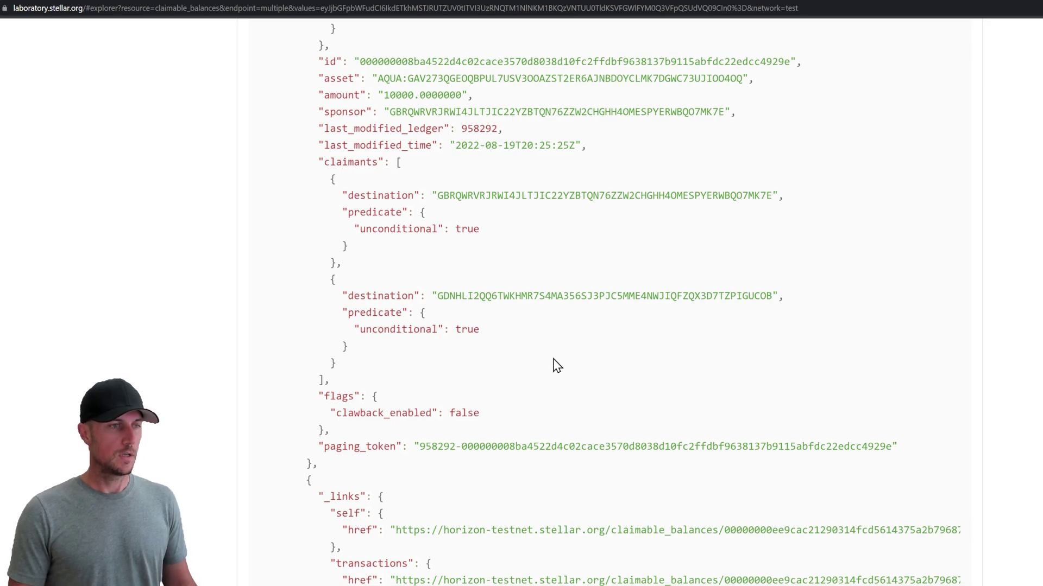
scroll(556, 365, down, 8)
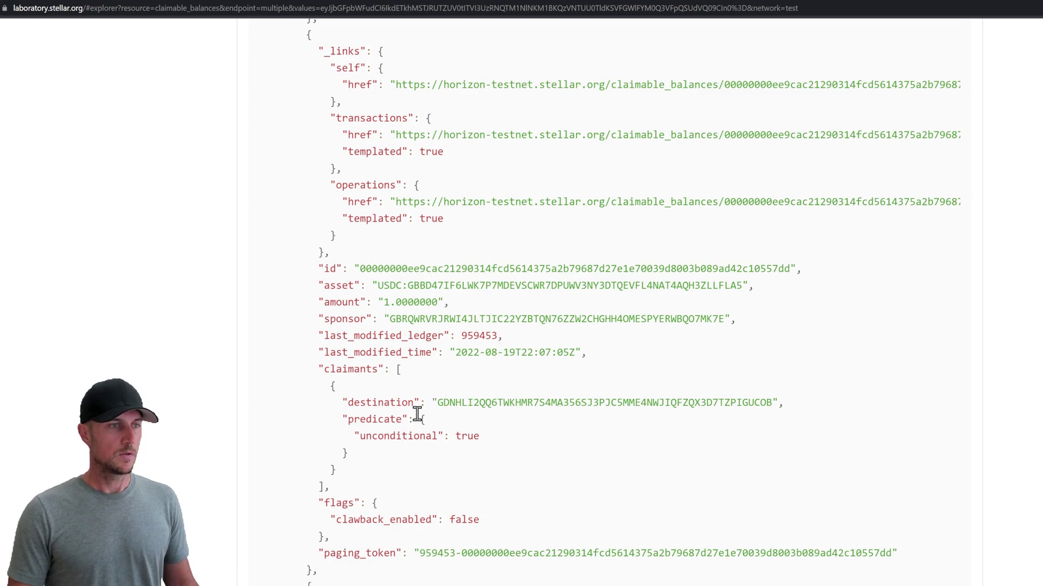
drag(324, 369, 510, 496)
click(542, 470)
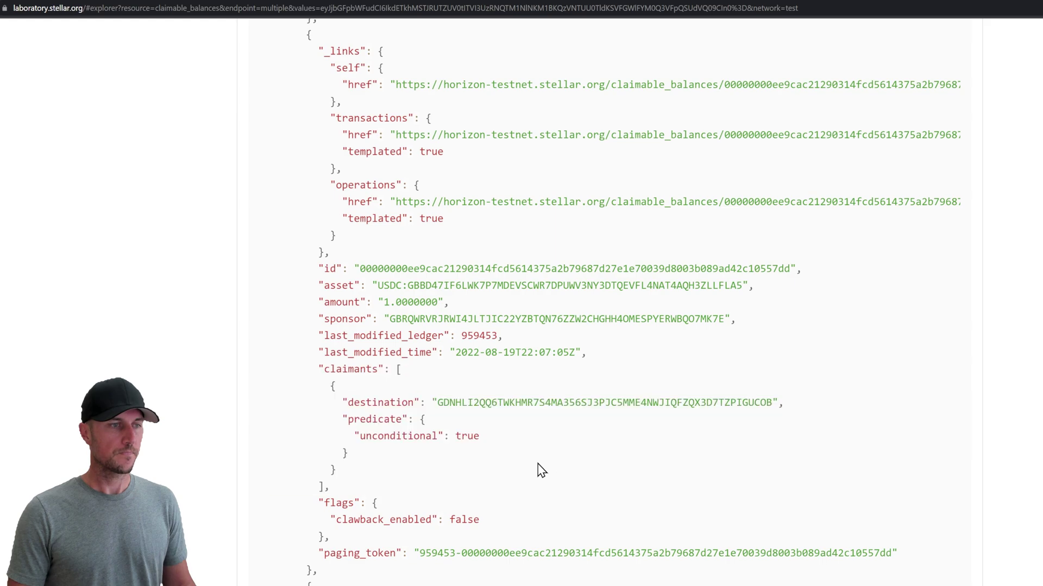
scroll(540, 477, down, 9)
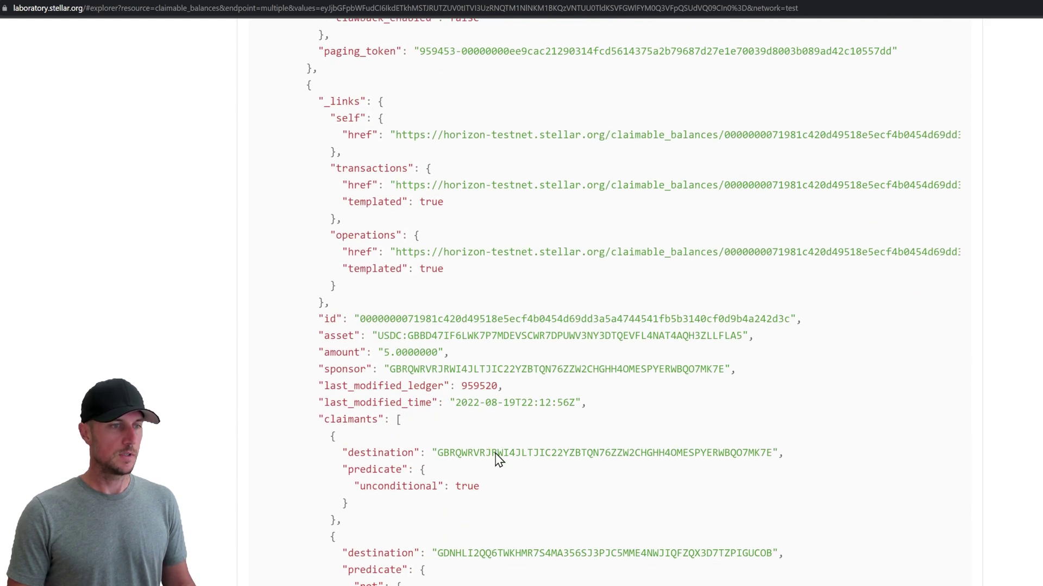
scroll(497, 454, down, 3)
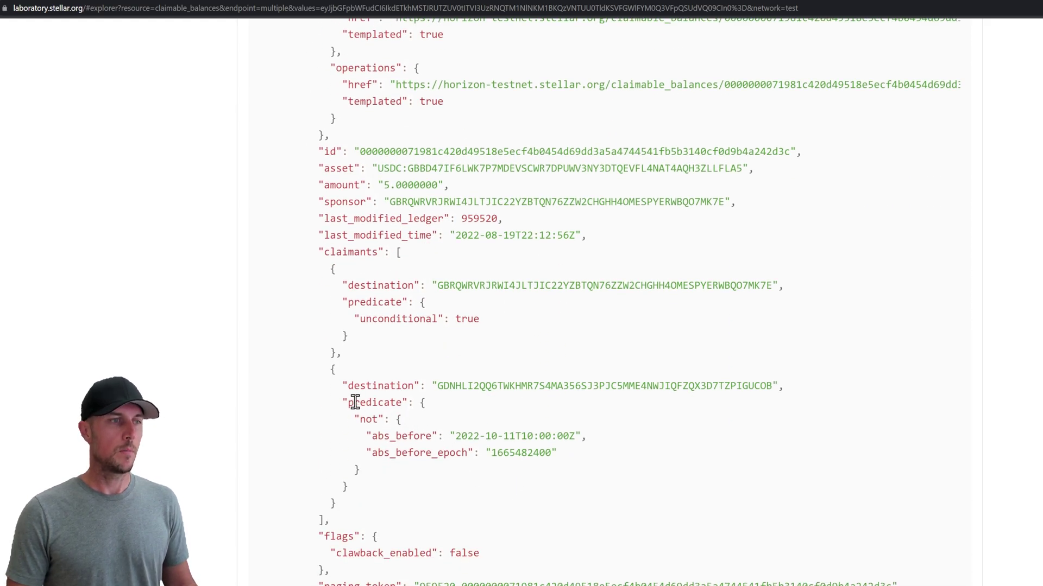
drag(344, 400, 414, 400)
click(491, 414)
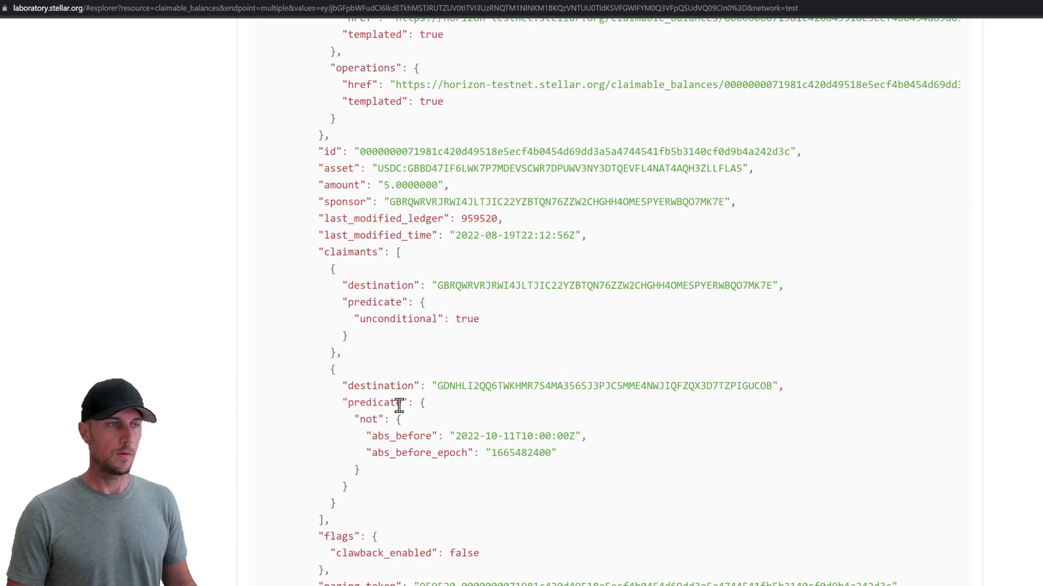
drag(360, 419, 432, 436)
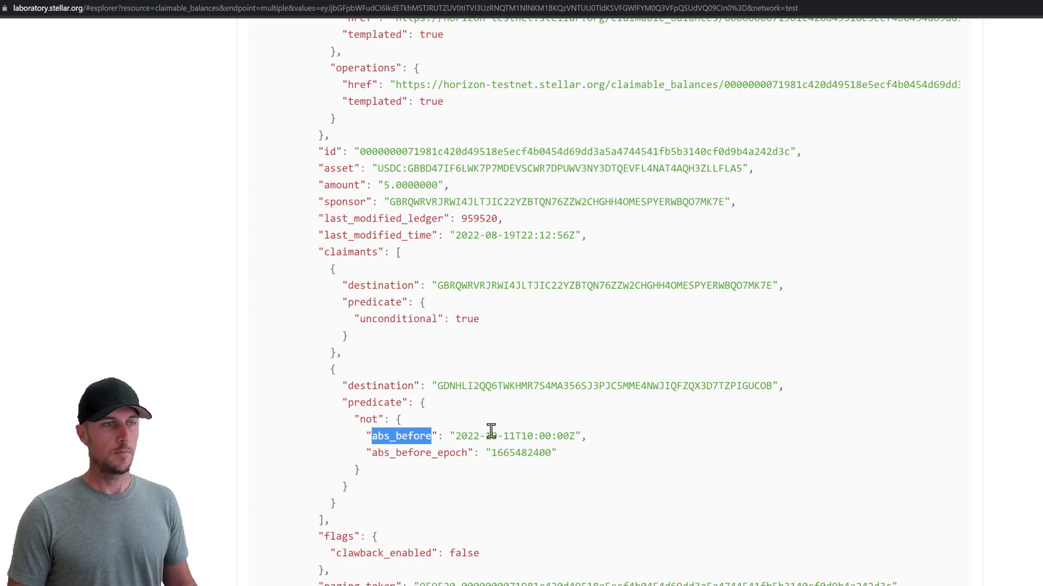
click(458, 433)
drag(458, 432, 516, 435)
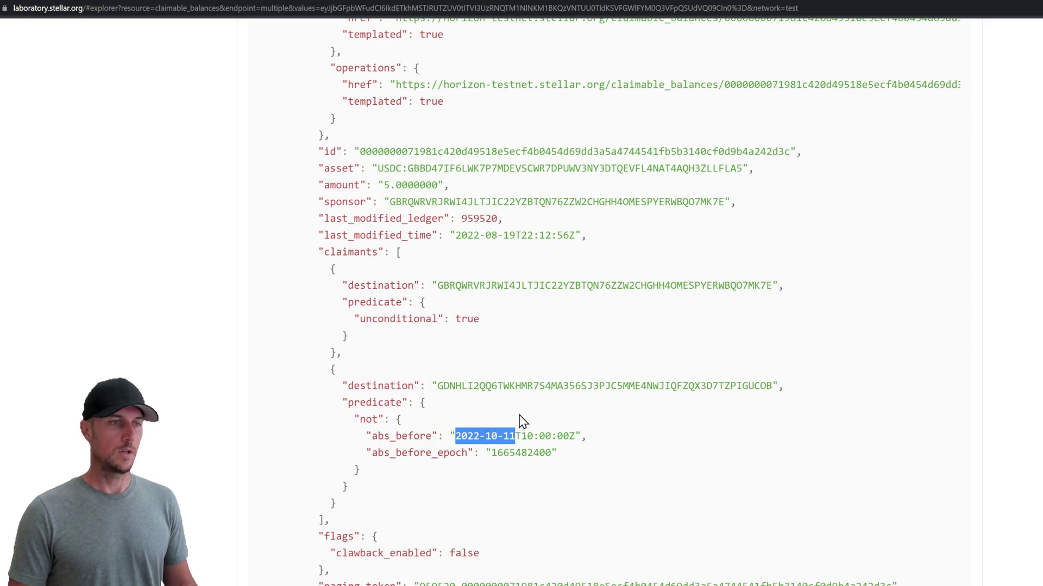
click(520, 416)
Step: Inspect the BRC claimable balance result: its asset code, issuer address and 1.0000000 amount
scroll(520, 424, down, 4)
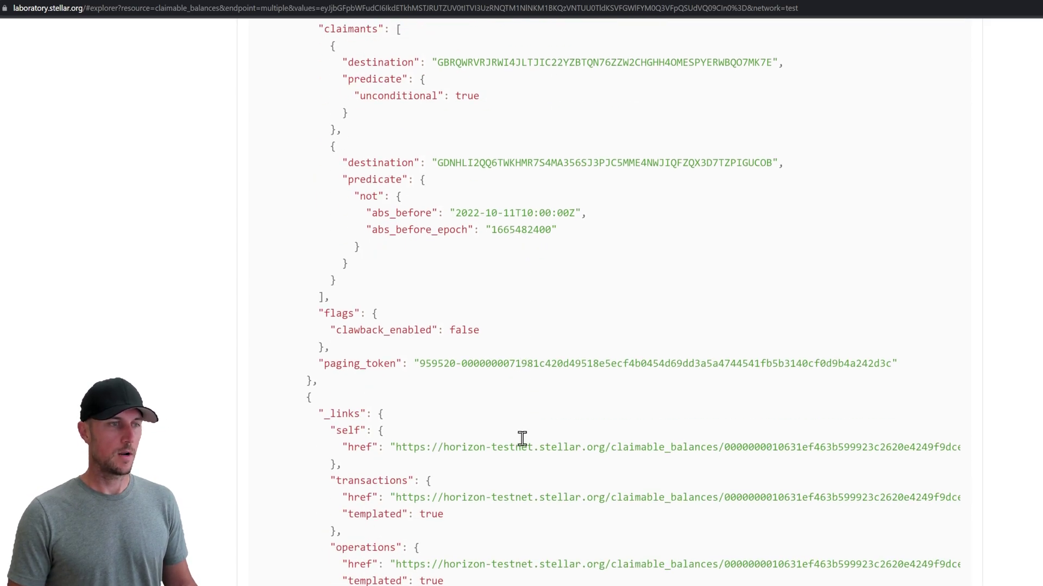
scroll(522, 429, down, 3)
scroll(518, 402, down, 3)
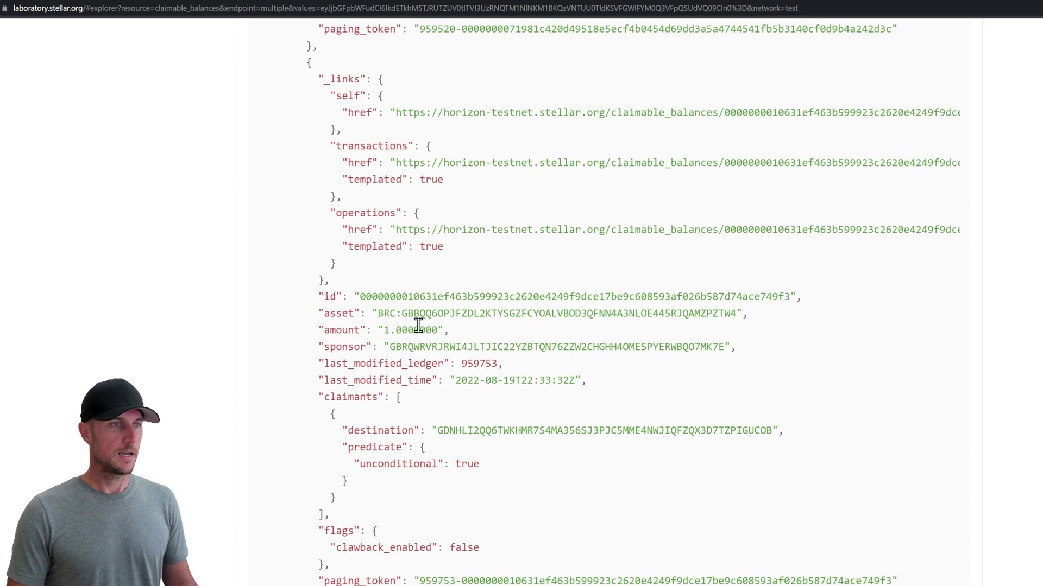
drag(377, 313, 397, 313)
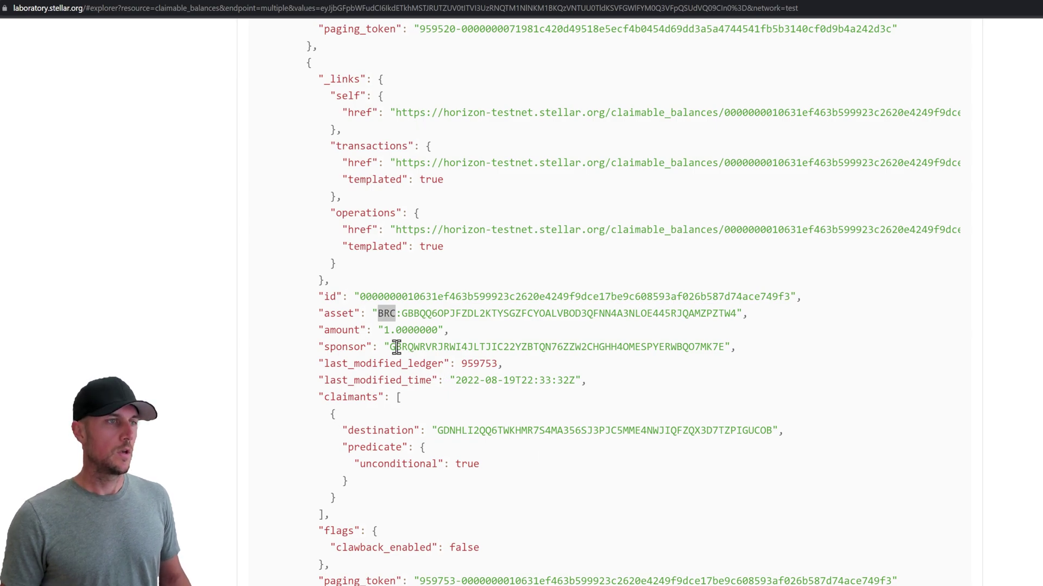
double_click(386, 313)
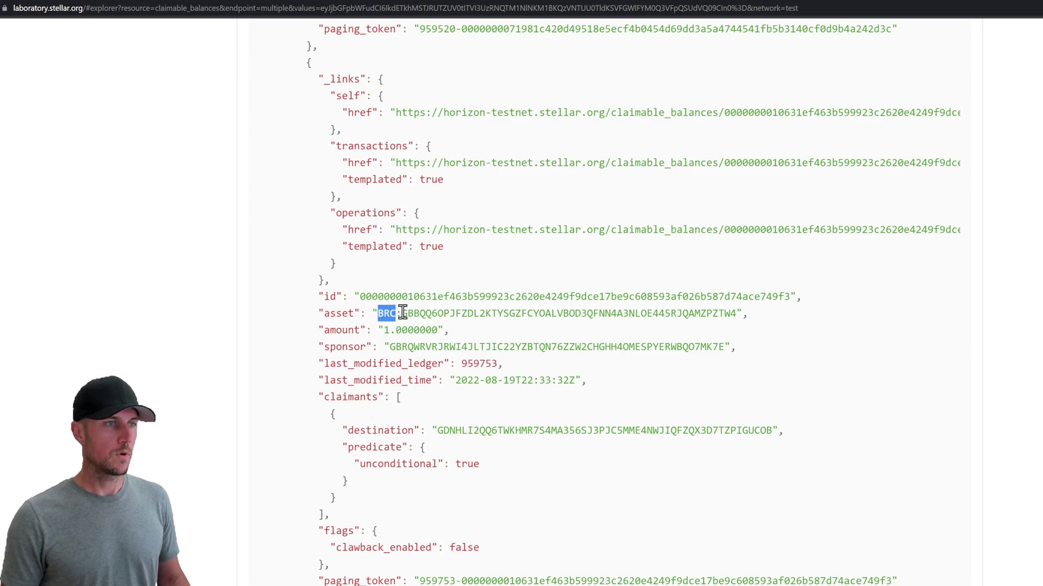
drag(402, 314, 727, 319)
click(552, 315)
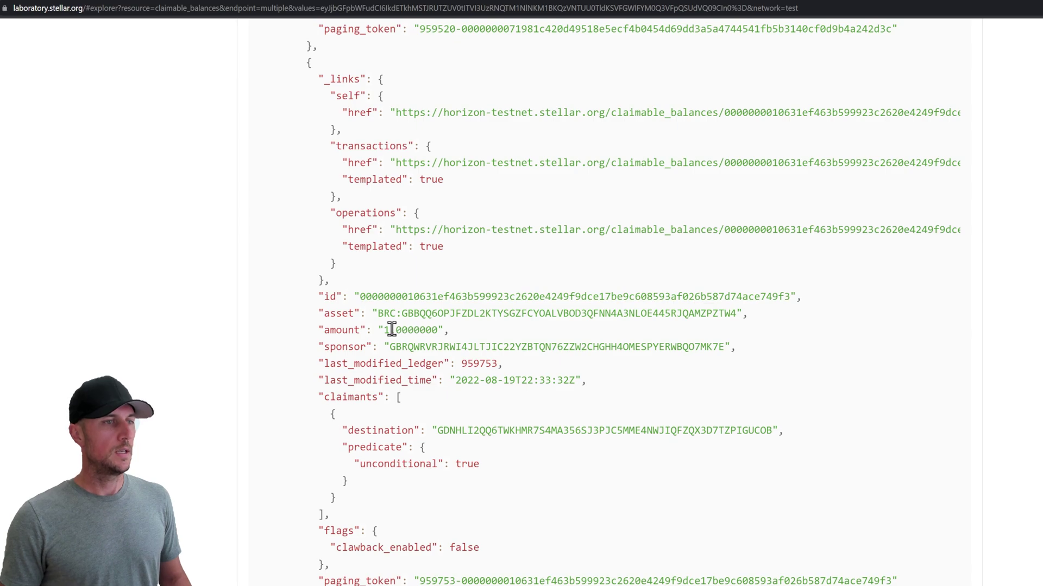
drag(380, 330, 443, 330)
click(443, 330)
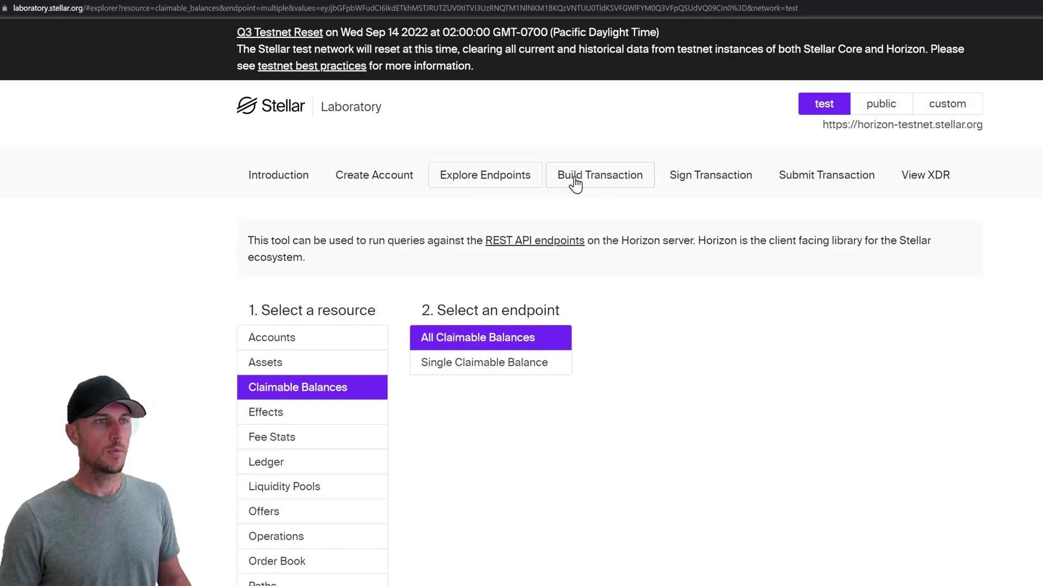
Step: Open the Build Transaction page to start a blank new transaction
click(604, 185)
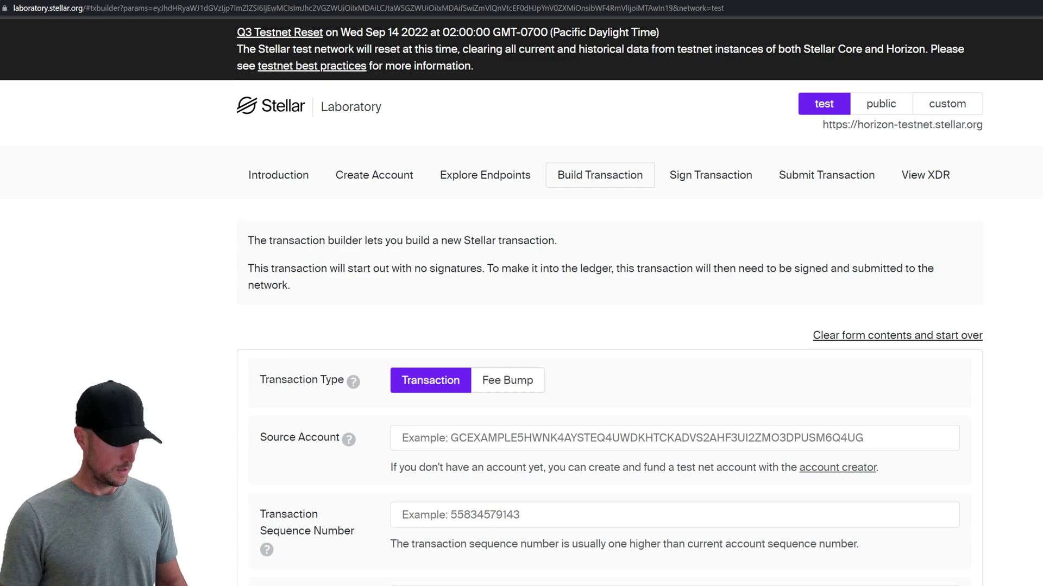
click(489, 440)
text(GDNHLI2QQ6TWKHMR7S4MA356SJ3PJC5MME4NWJIQFZQX3D7TZPIGUCOB)
scroll(505, 473, down, 1)
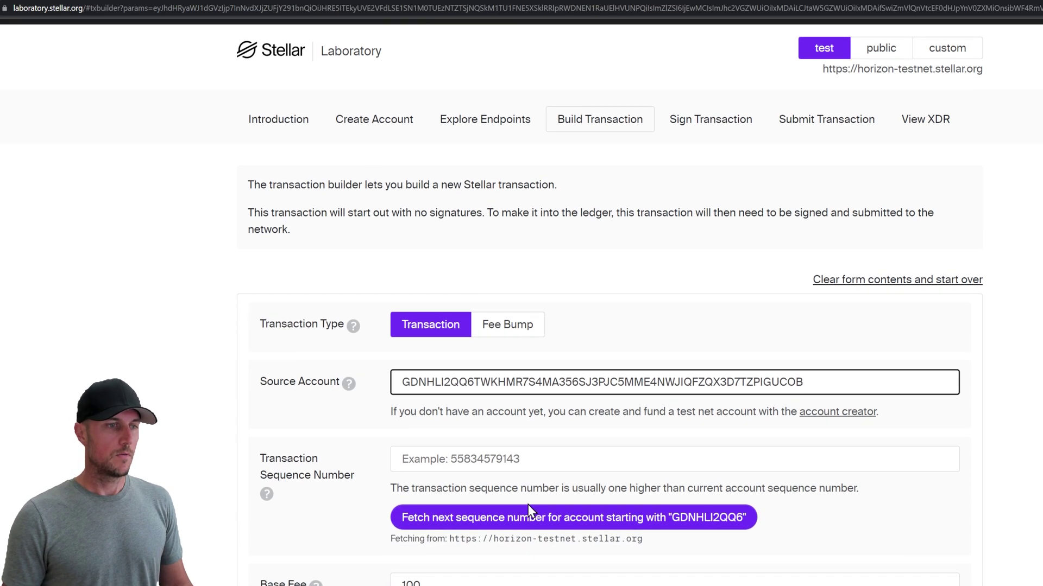
click(560, 518)
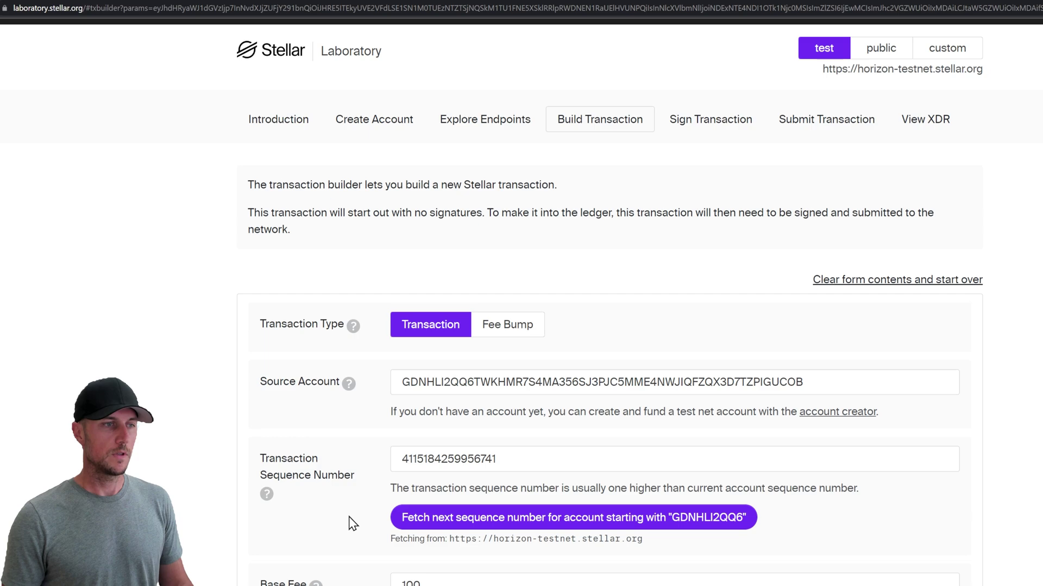
scroll(363, 501, down, 4)
scroll(364, 500, down, 6)
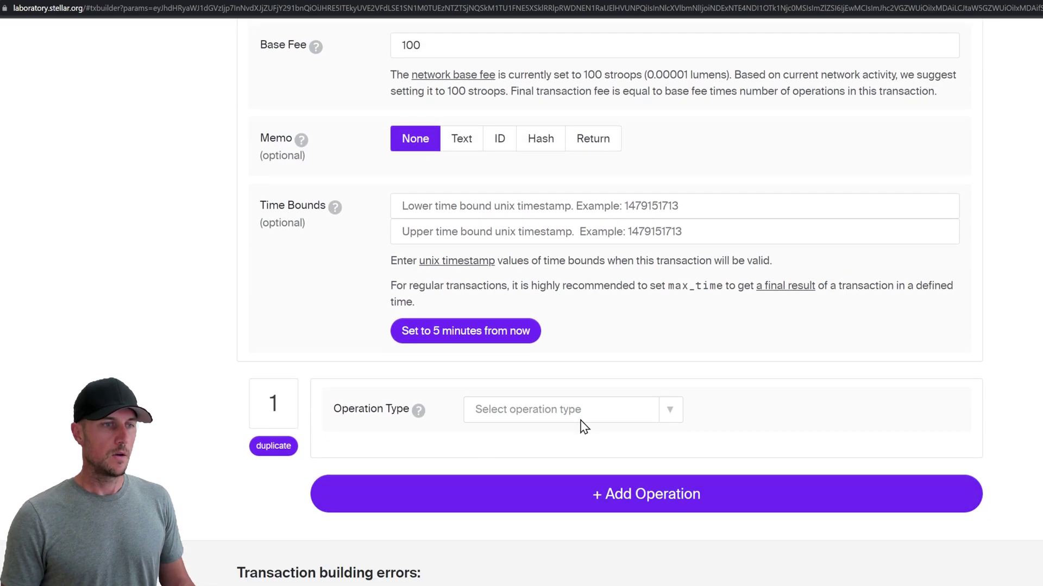
Step: Make operation 1 a Change Trust for Alphanumeric 4 asset USDC with its issuer account ID
click(563, 417)
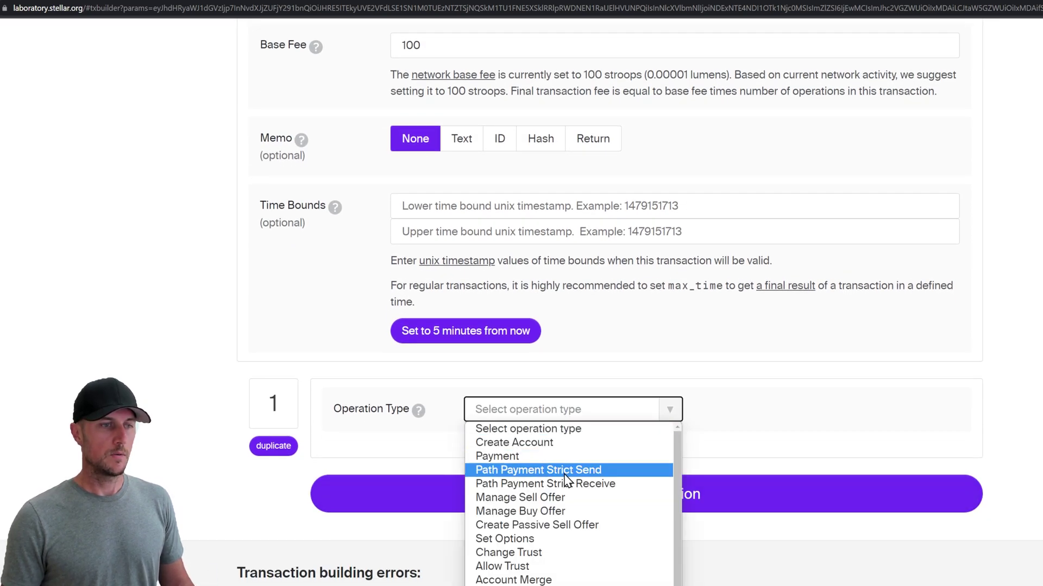
click(565, 555)
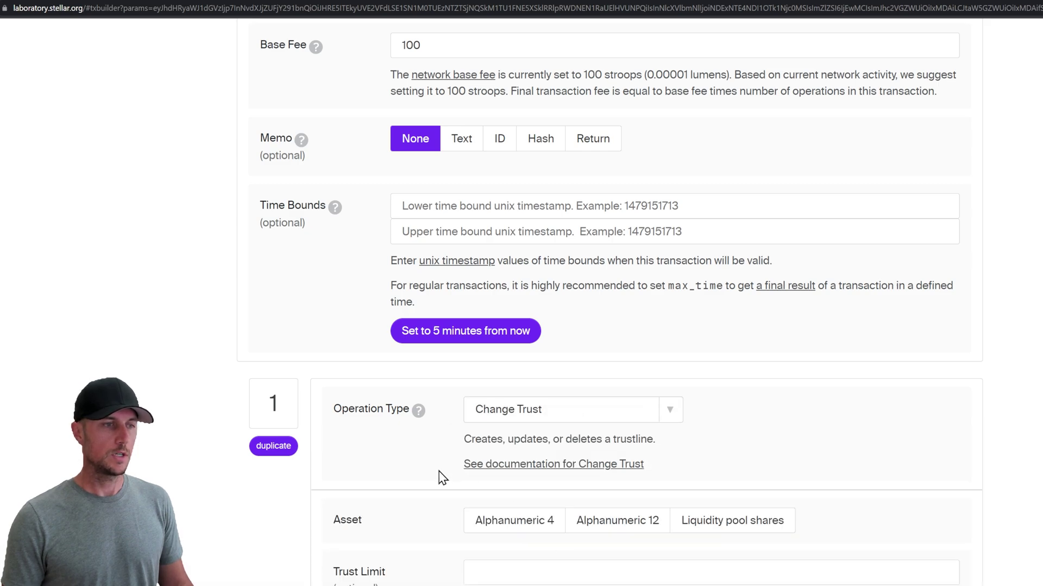
scroll(451, 473, down, 3)
click(505, 358)
click(511, 387)
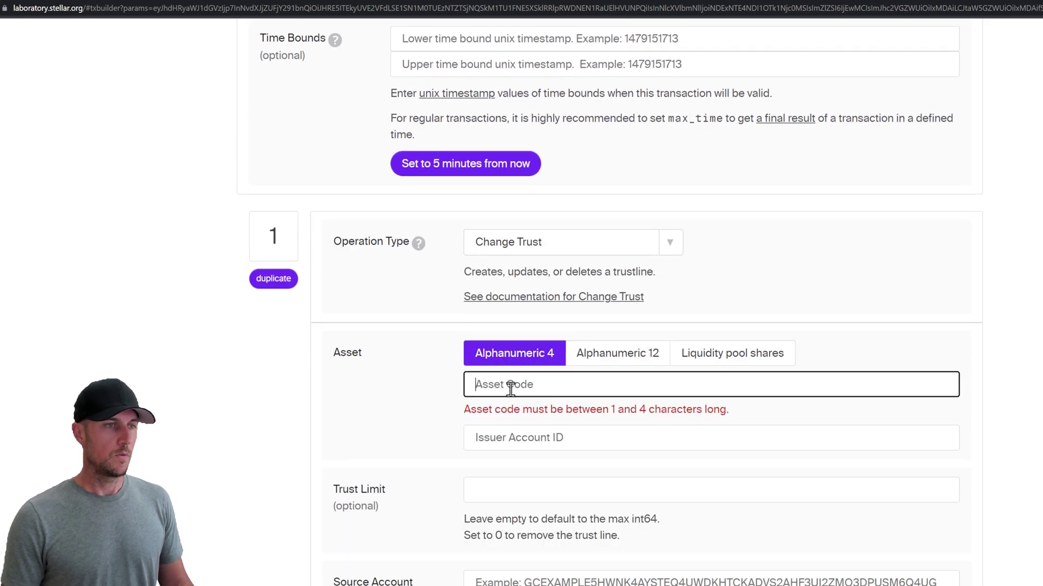
text(USDC)
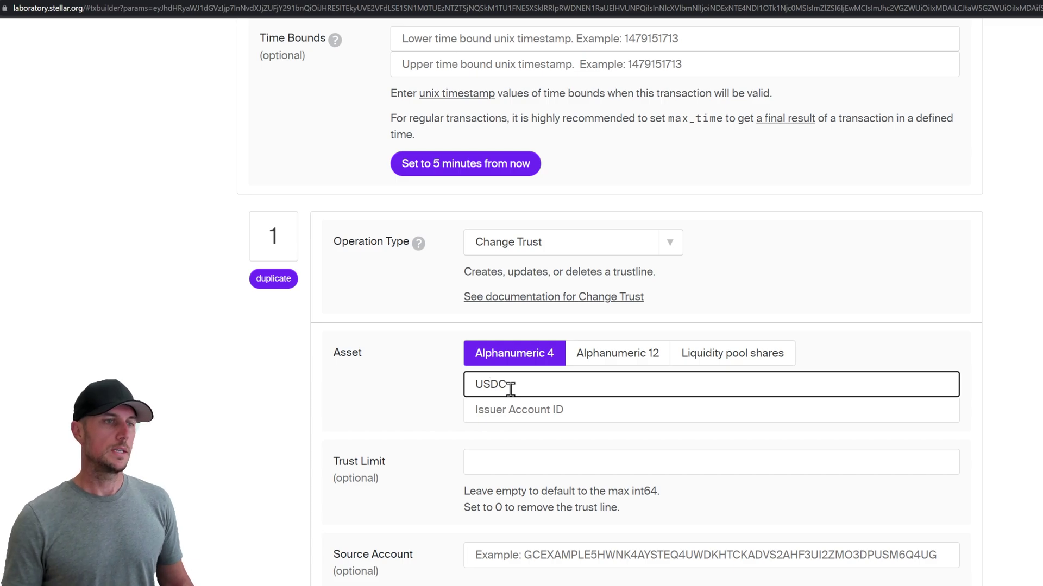
click(502, 411)
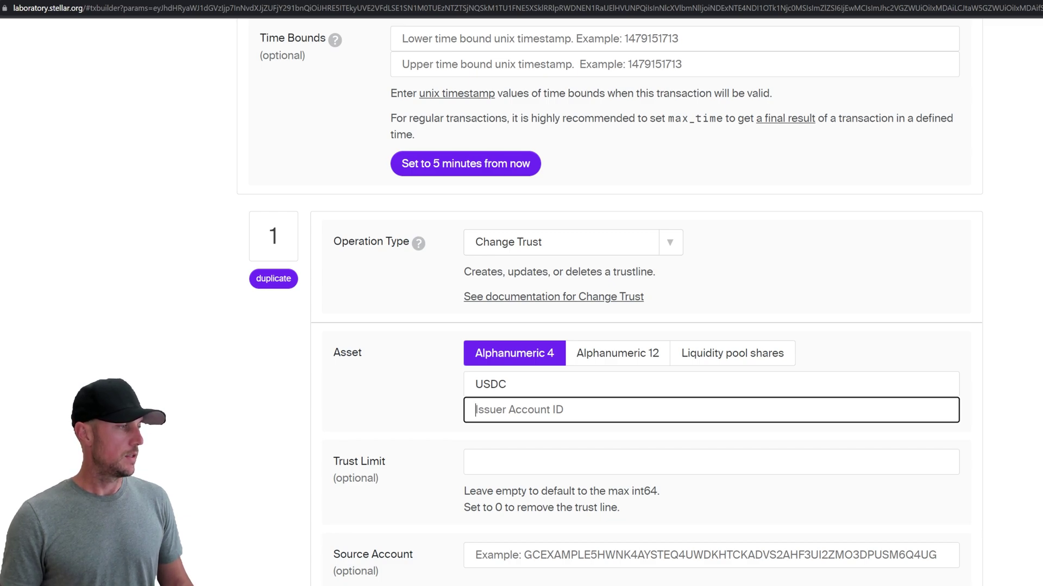
key(alt+Tab)
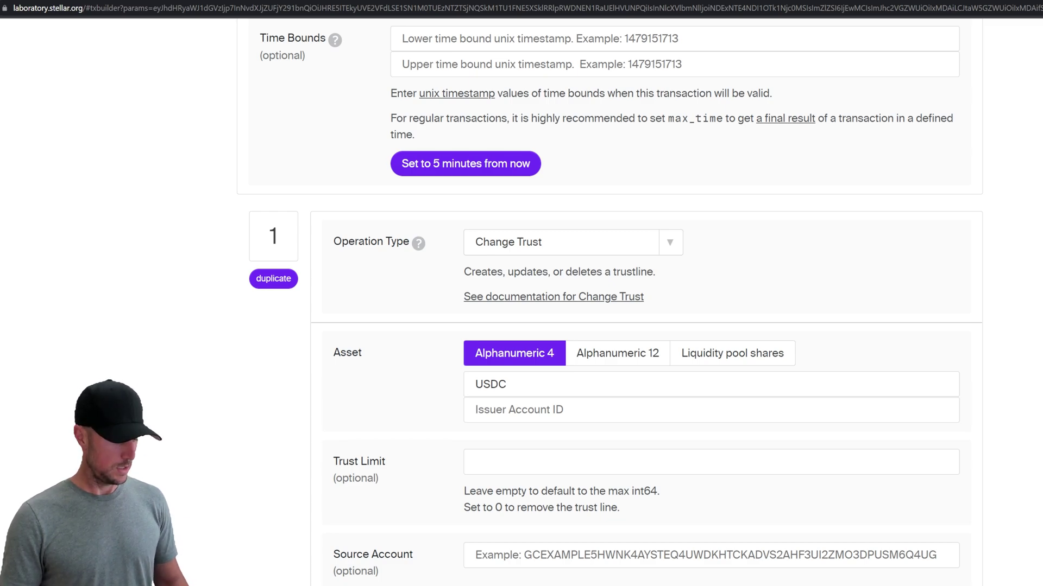
click(535, 411)
text(GBBD47IF6LWK7P7MDEVSCWR7DPUWV3NY3DTQEVFL4NAT4AQH3ZLLFLA5)
click(433, 500)
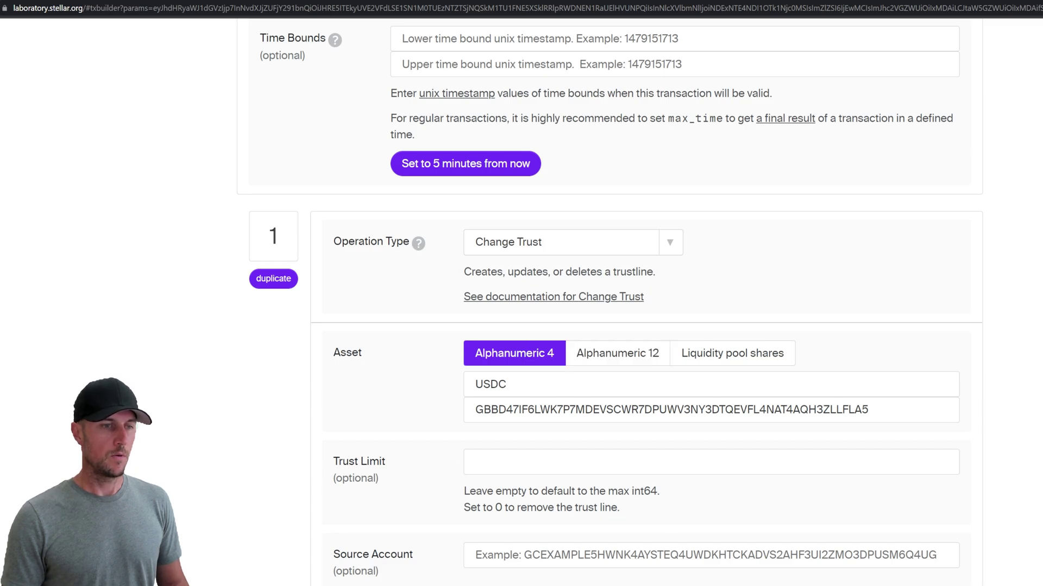
Step: Make operation 2 a Claim Claimable Balance with the pasted balance ID, producing the envelope XDR
scroll(570, 508, down, 3)
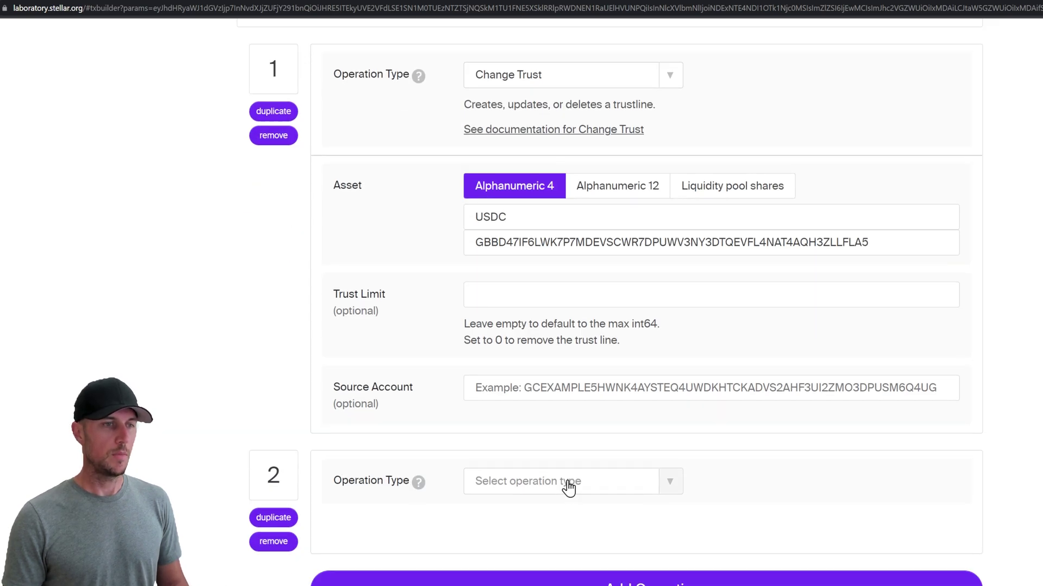
click(568, 485)
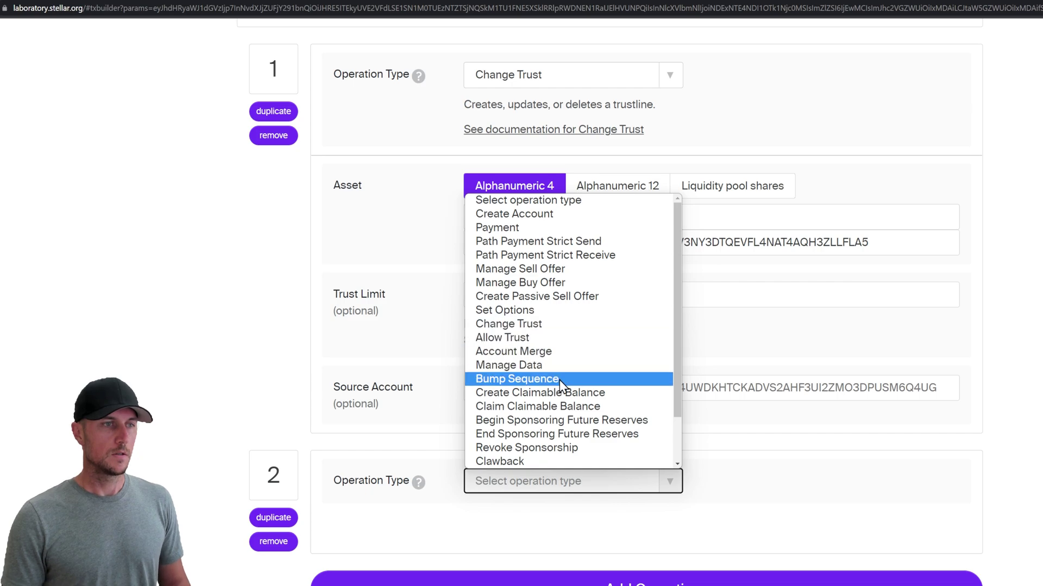
click(560, 407)
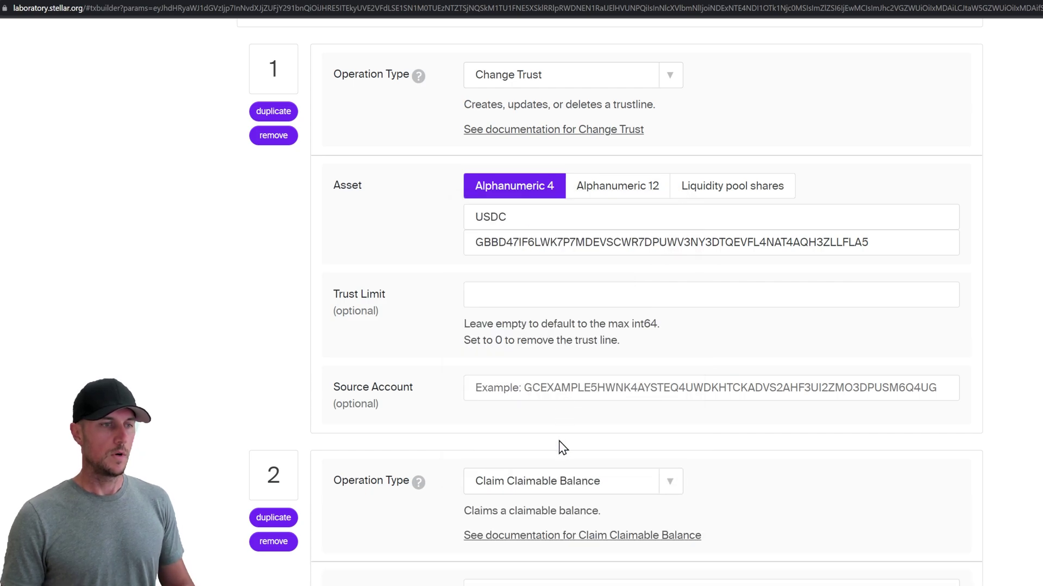
scroll(558, 443, down, 2)
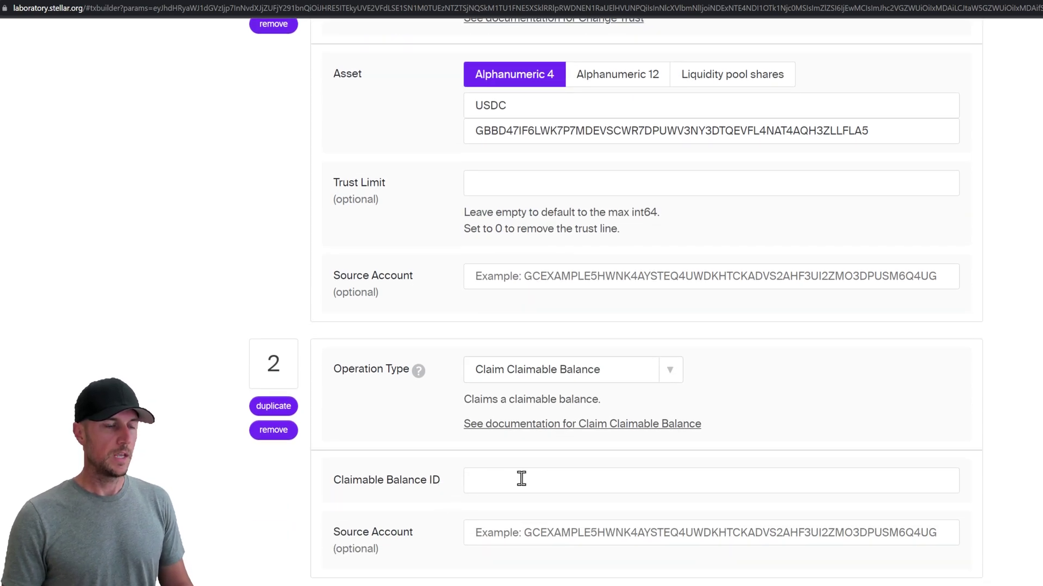
click(526, 479)
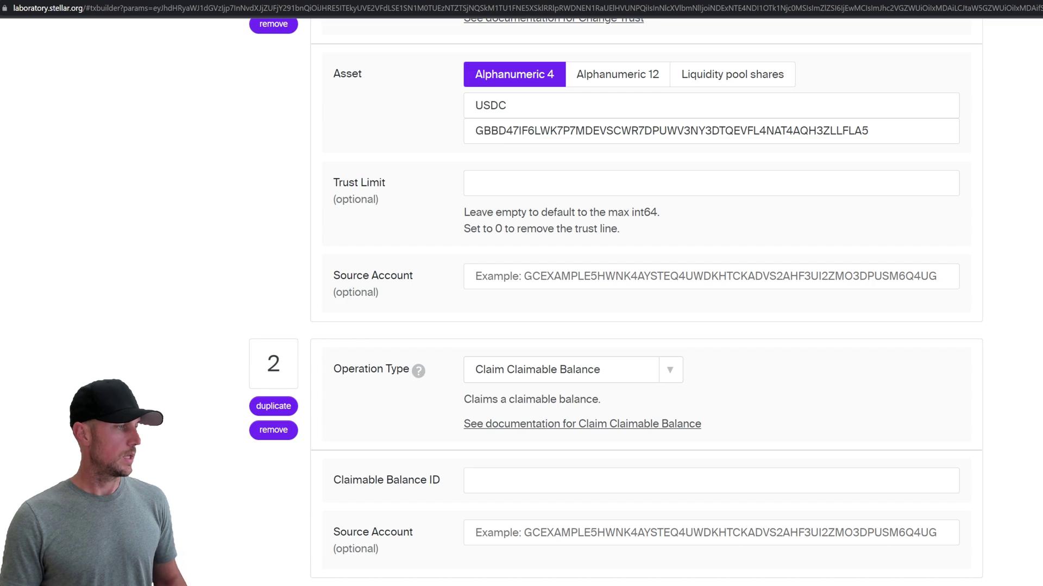
click(490, 481)
text(00000000ee9cac21290314fcd5614375a2b79687d27e1e70039d8003b089ad42c10557dd)
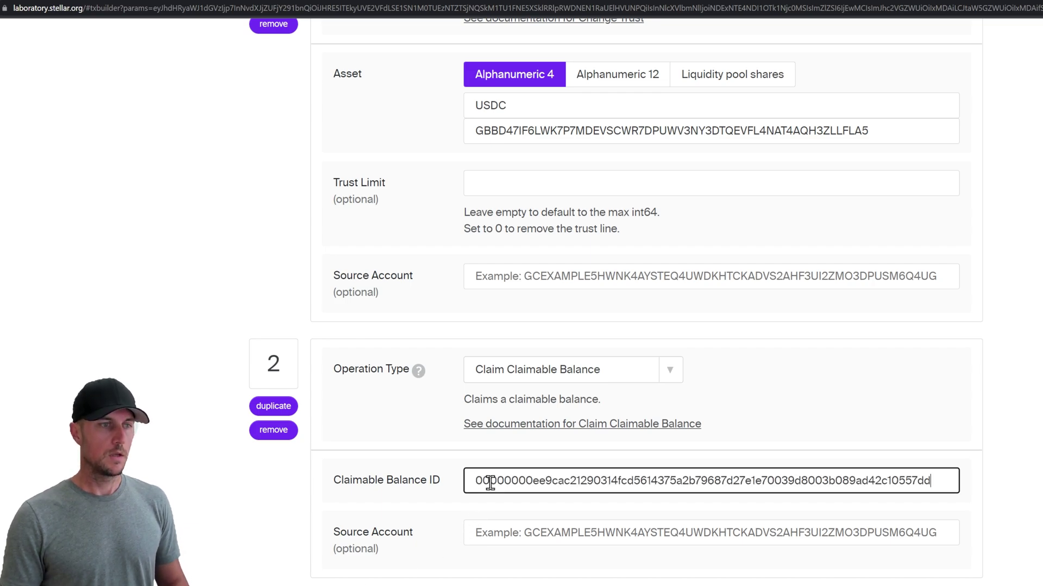
click(205, 539)
scroll(233, 558, down, 6)
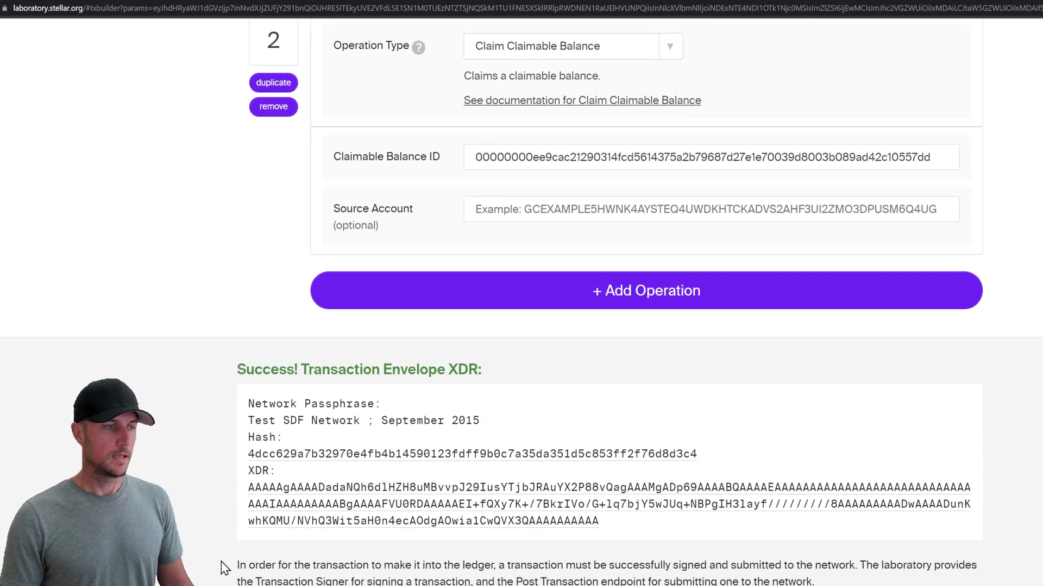
scroll(507, 461, up, 10)
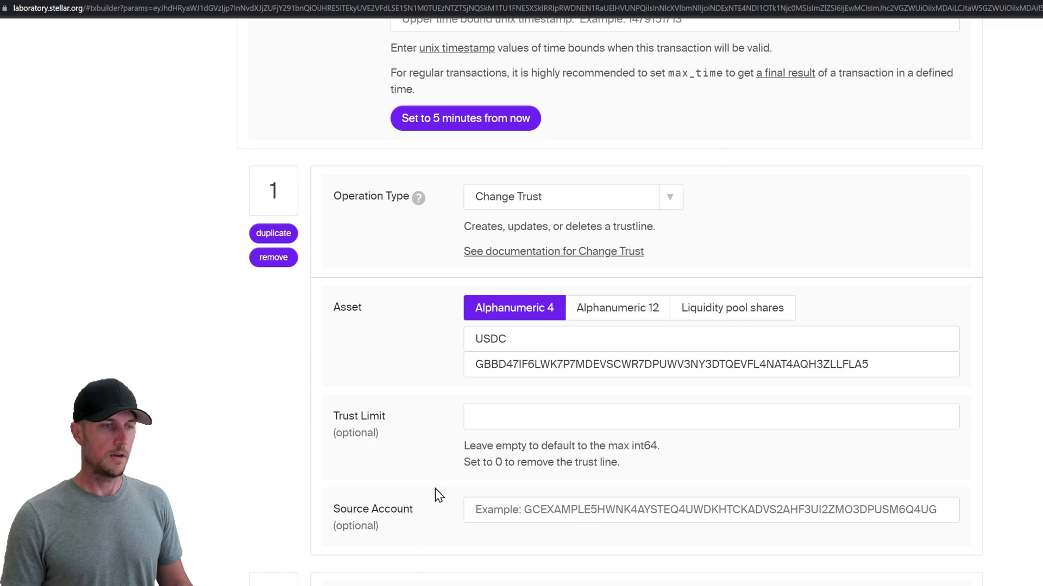
scroll(439, 495, down, 10)
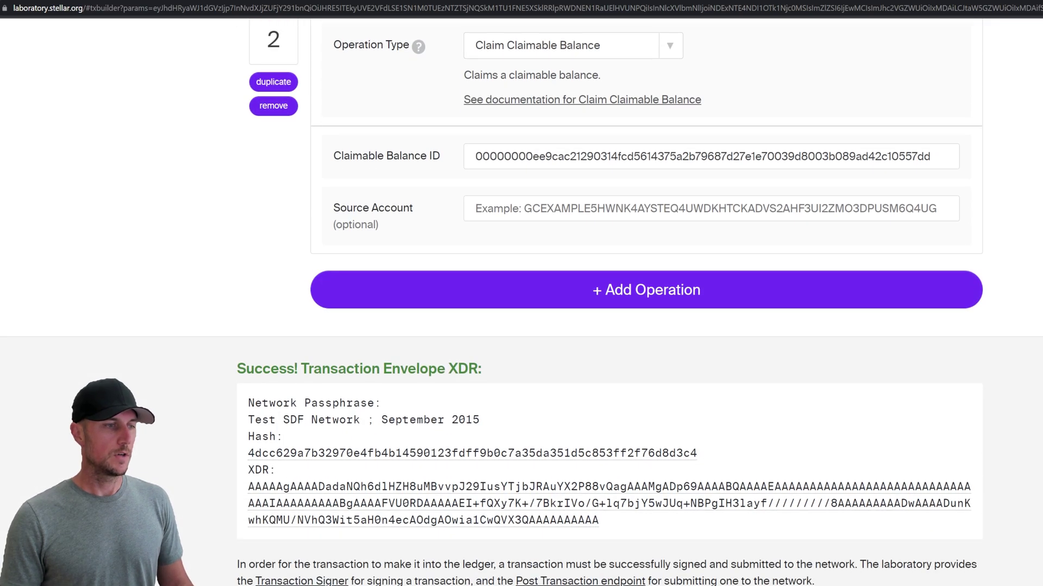
Step: Sign the built transaction with the account's secret key in the Transaction Signer
click(351, 412)
scroll(358, 419, down, 5)
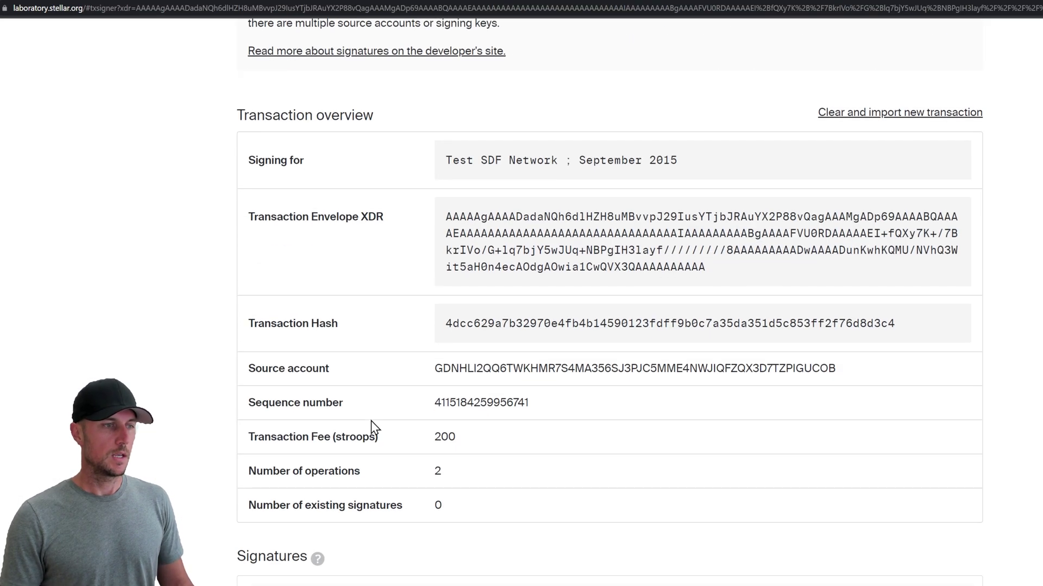
scroll(370, 422, down, 4)
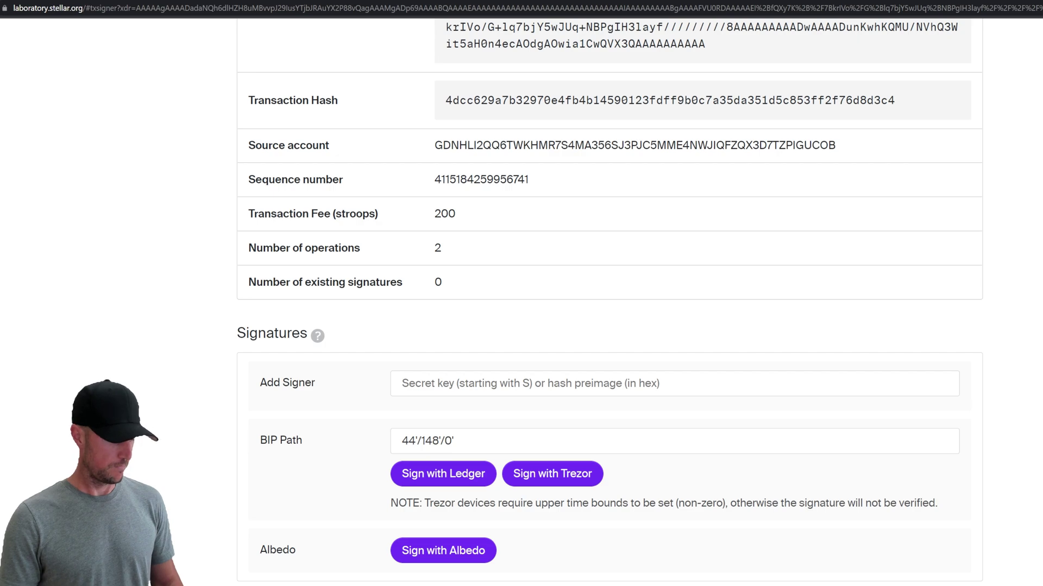
click(489, 382)
key(ctrl+v)
Step: Submit the signed two-operation transaction to testnet, succeeding in ledger 960264
scroll(489, 382, down, 5)
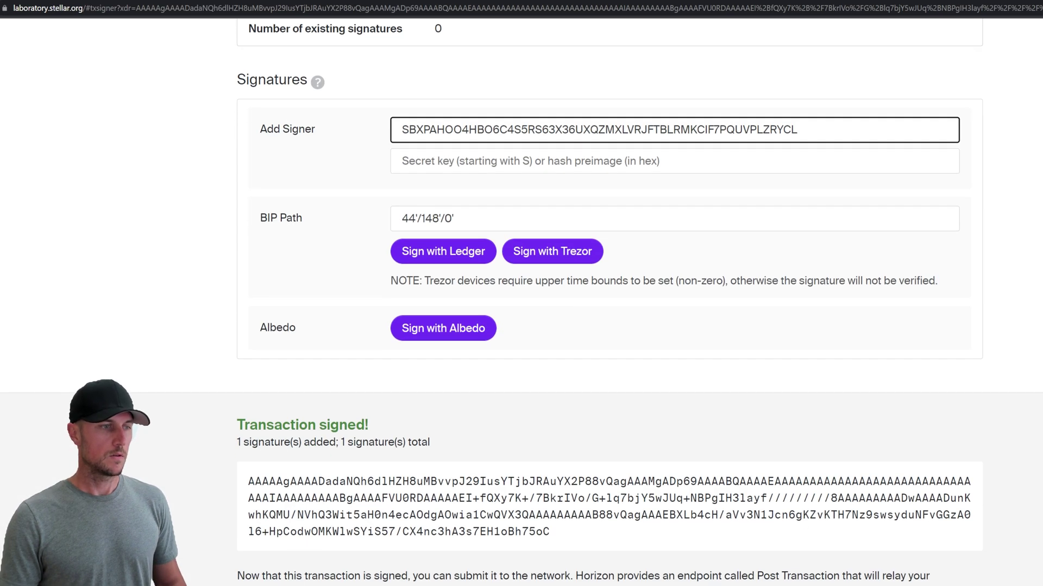
scroll(328, 407, down, 5)
click(327, 407)
click(304, 405)
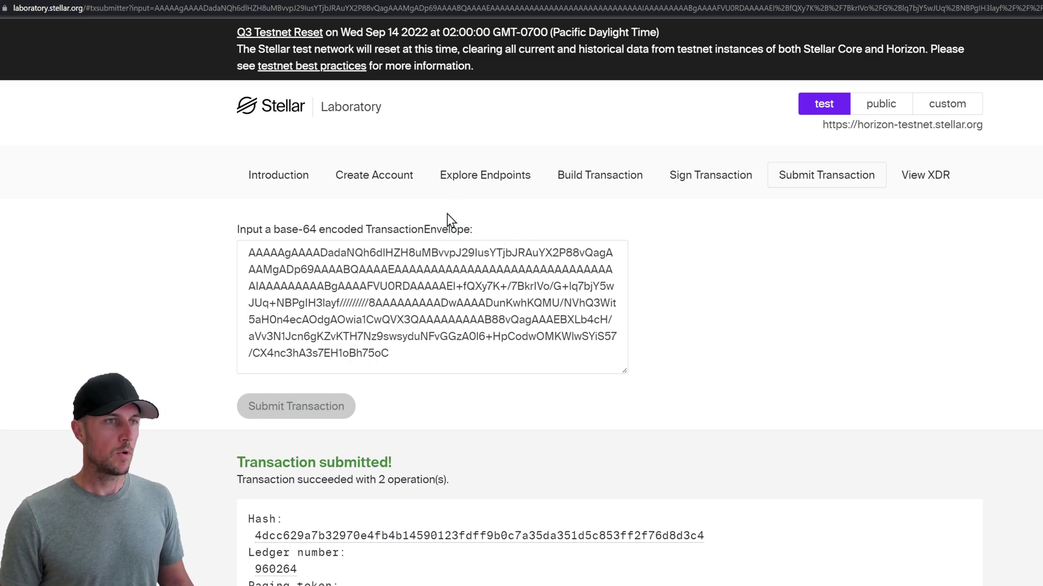
Step: Start a new transaction with the updated sequence number, changing operation 1 to AQUA with its correct issuer
click(601, 185)
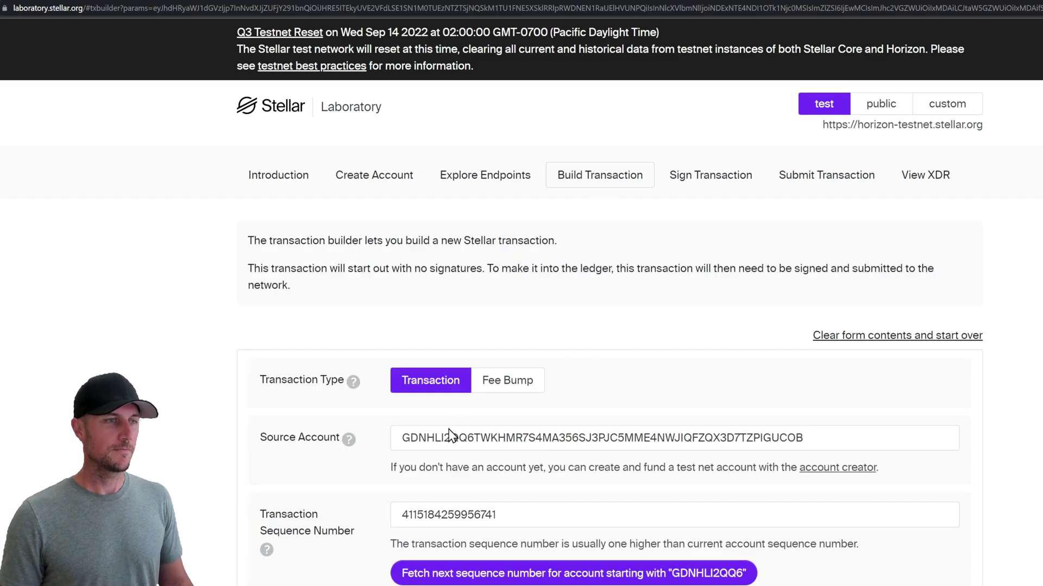
click(585, 580)
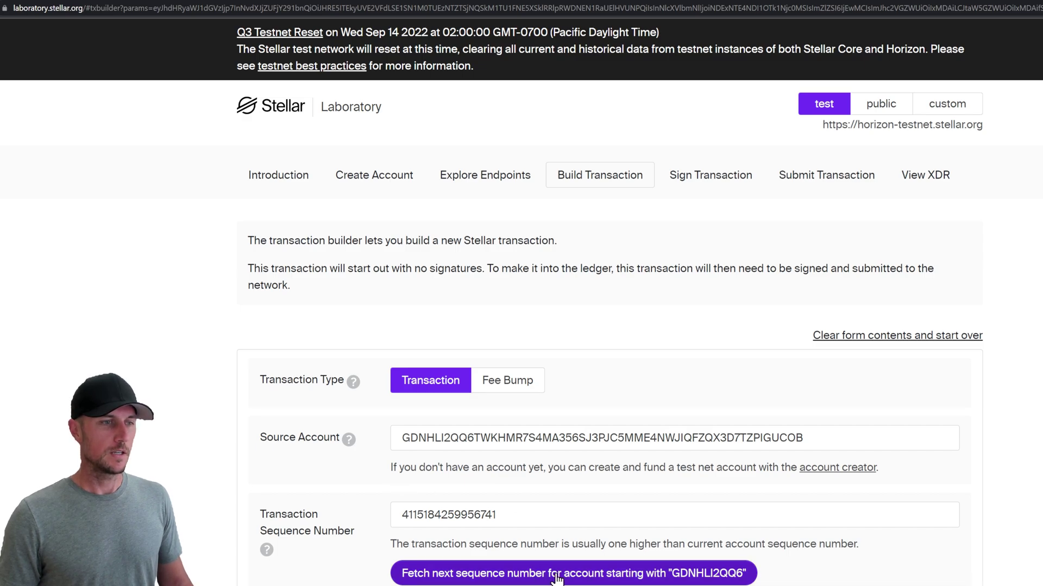
scroll(364, 550, down, 10)
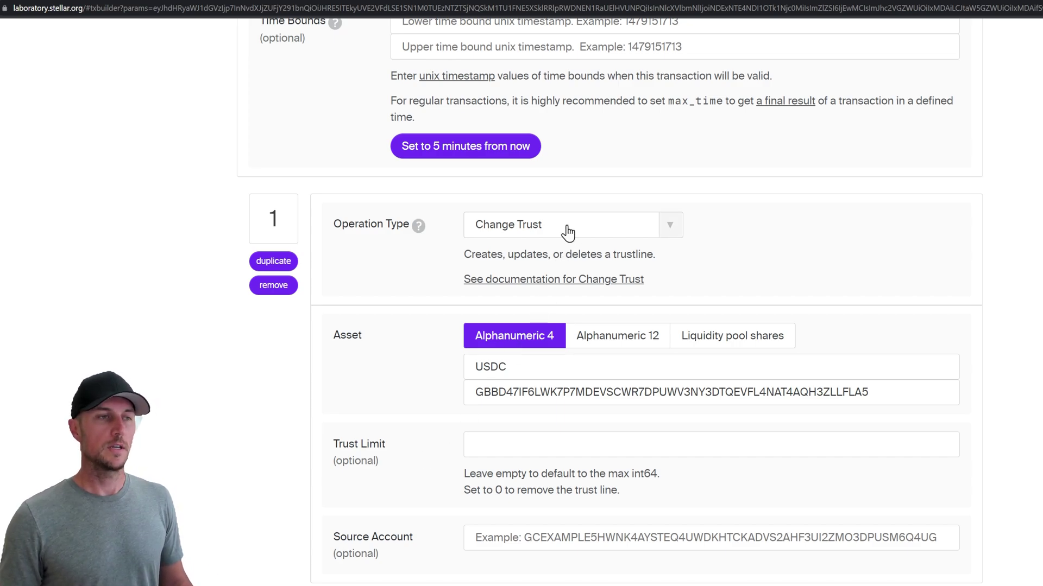
double_click(575, 368)
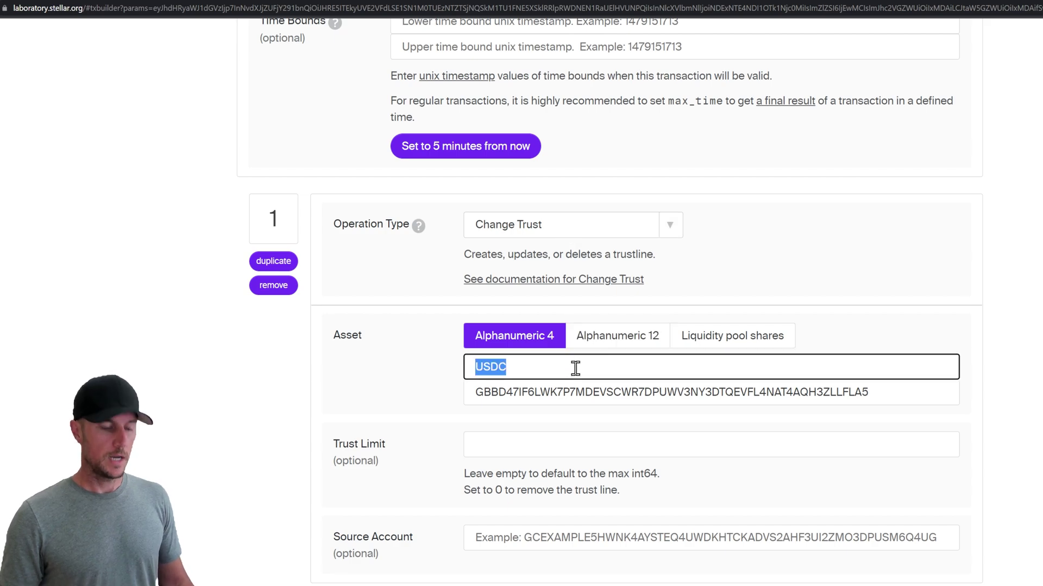
text(AQUA)
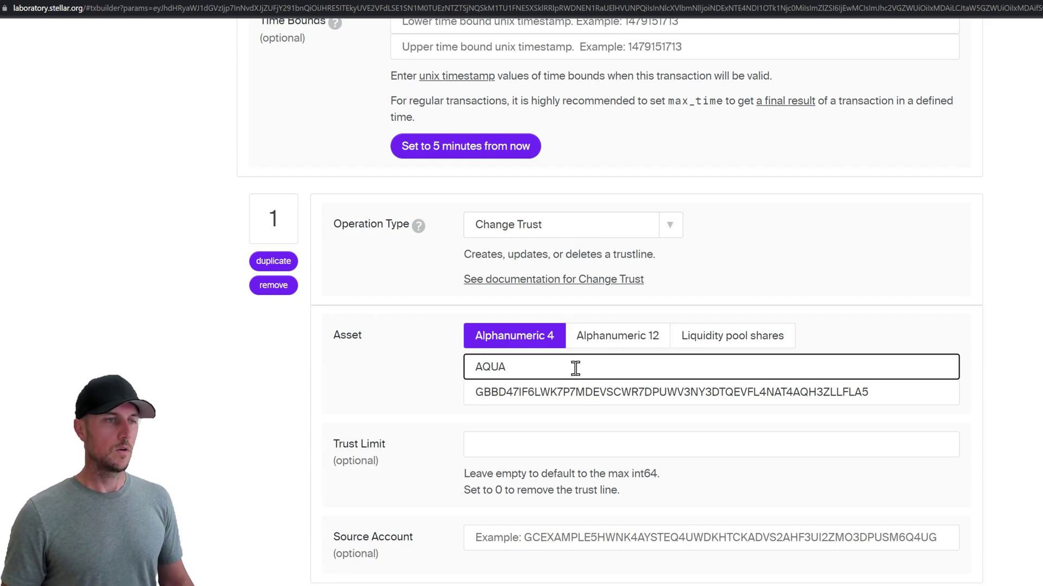
click(434, 372)
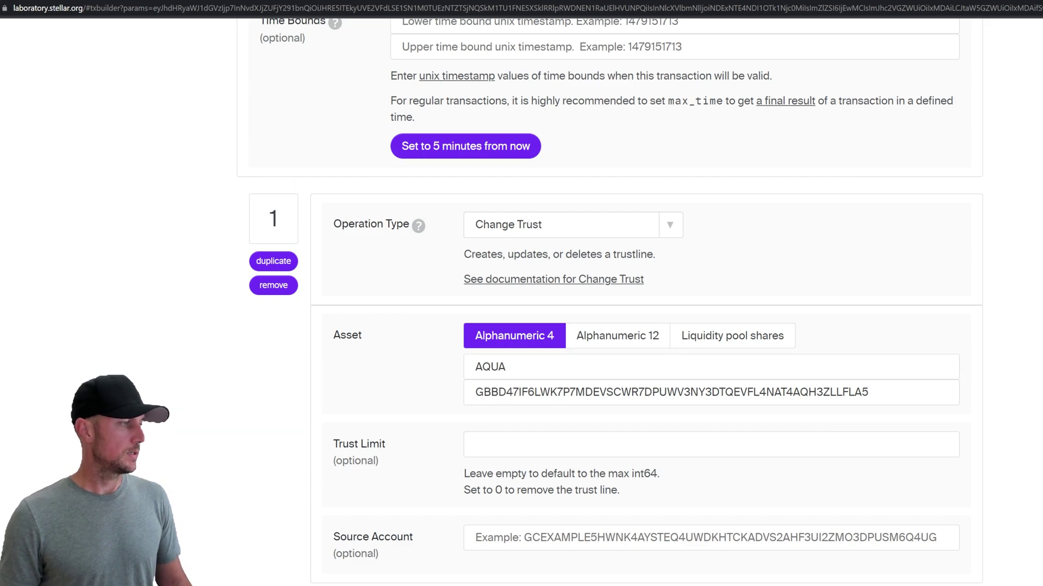
triple_click(570, 392)
text(GAV273QGEOQBPUL7USV3OOAZST2ER6AJNBDOYCLMK7DGWC73UJIOO4OQ)
Step: Replace operation 2's claimable balance ID with the new balance ID
scroll(446, 458, down, 3)
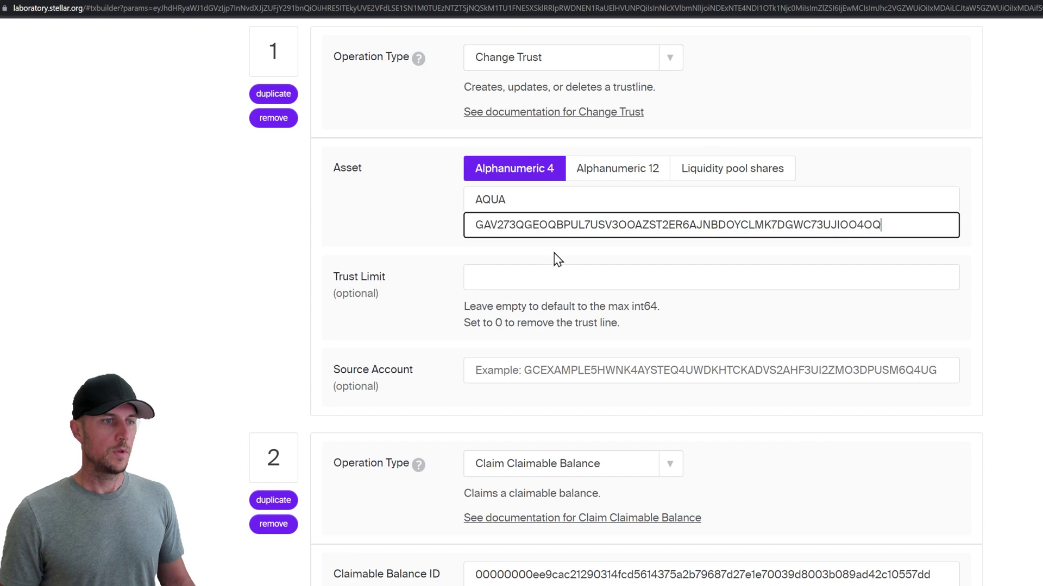
scroll(523, 333, down, 3)
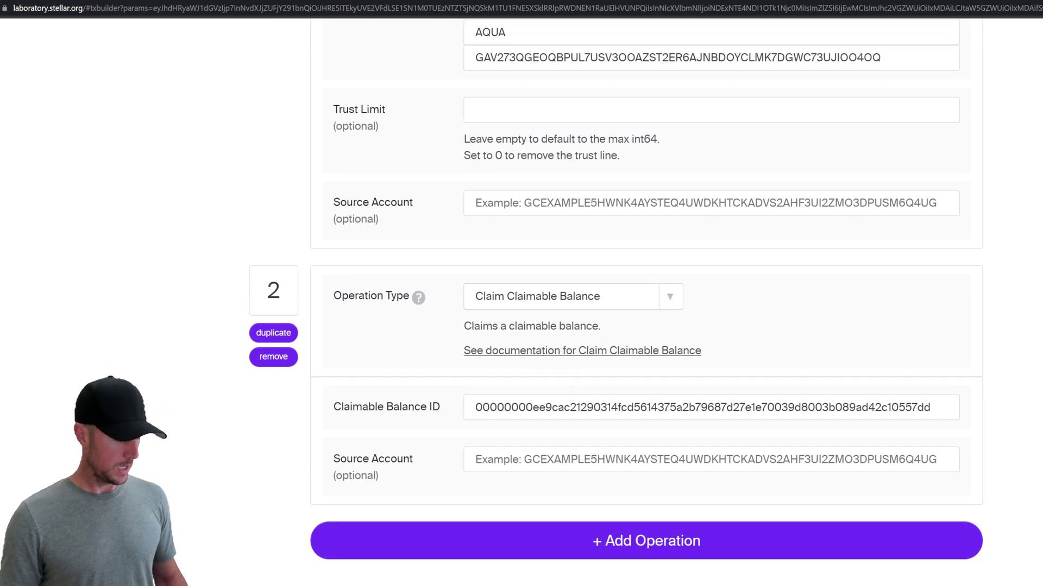
click(549, 405)
key(ctrl+a)
text(000000008ba4522d4c02cace3570d8038d10fc2ffdbf9638137b9115abfdc22edcc4929e)
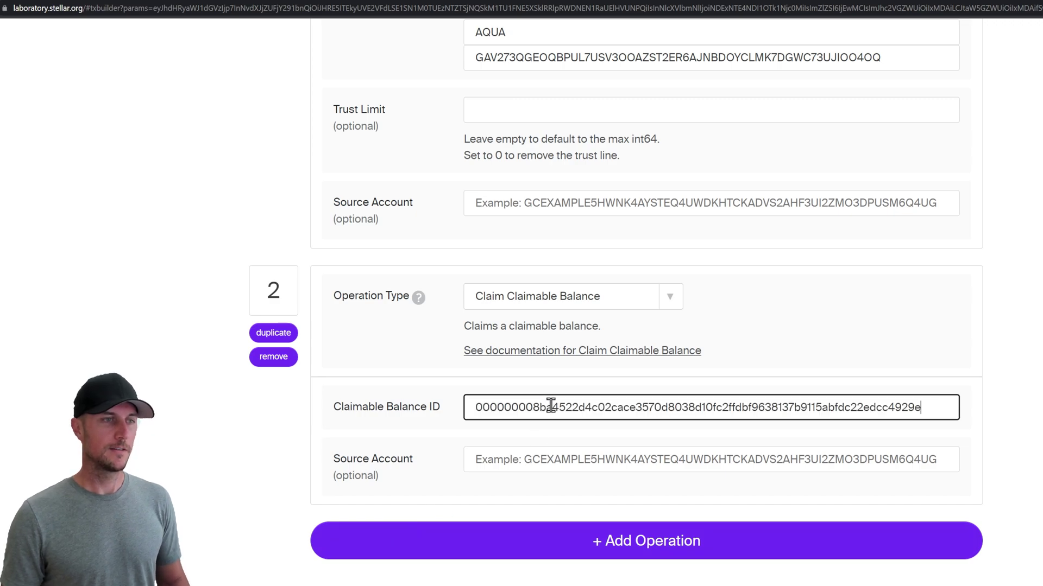
click(284, 438)
scroll(284, 438, down, 2)
scroll(630, 437, down, 1)
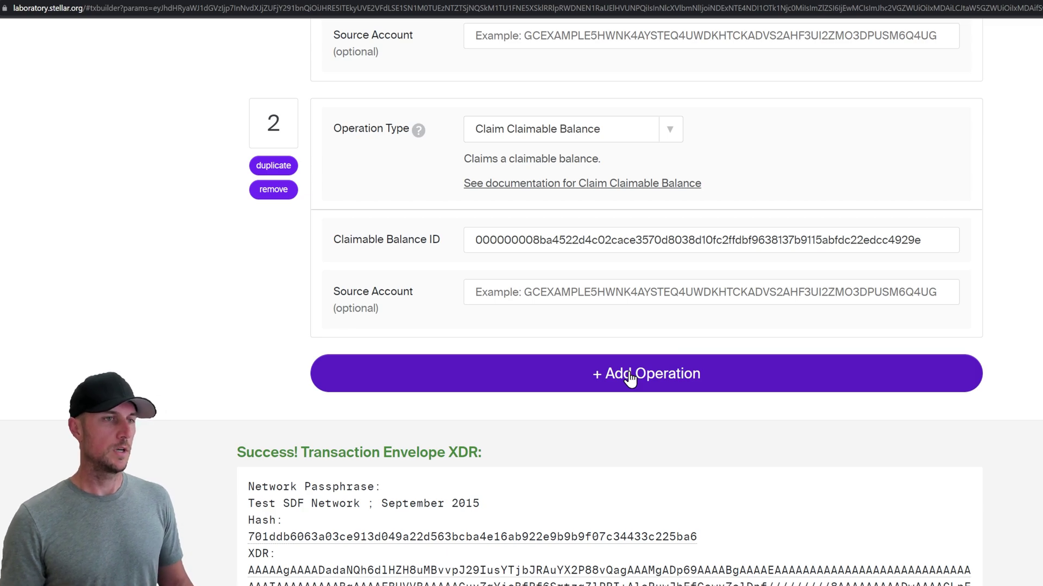
Step: Add operation 3 as a Path Payment Strict Send to the pasted destination account
click(630, 378)
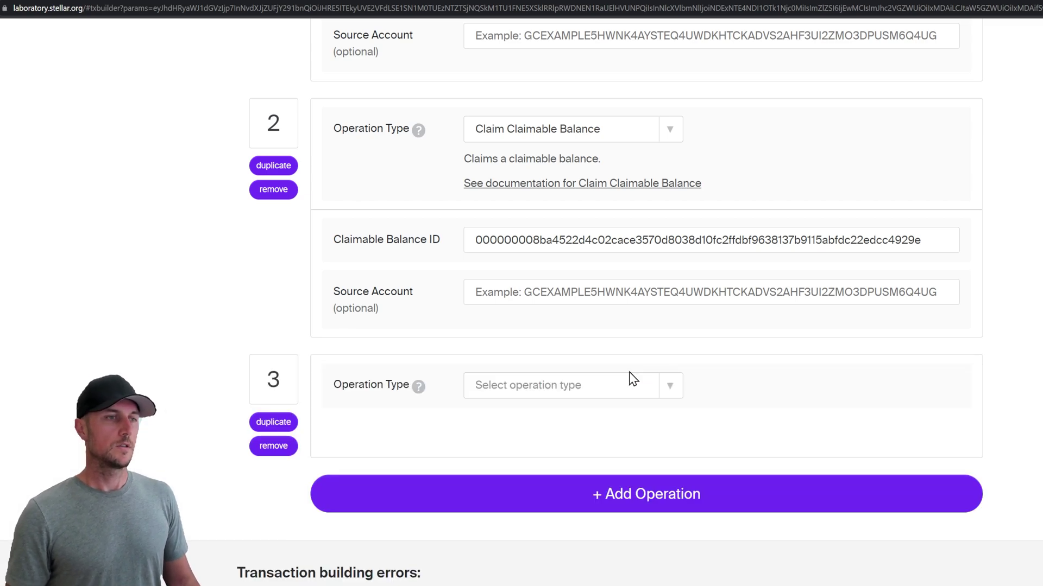
click(575, 388)
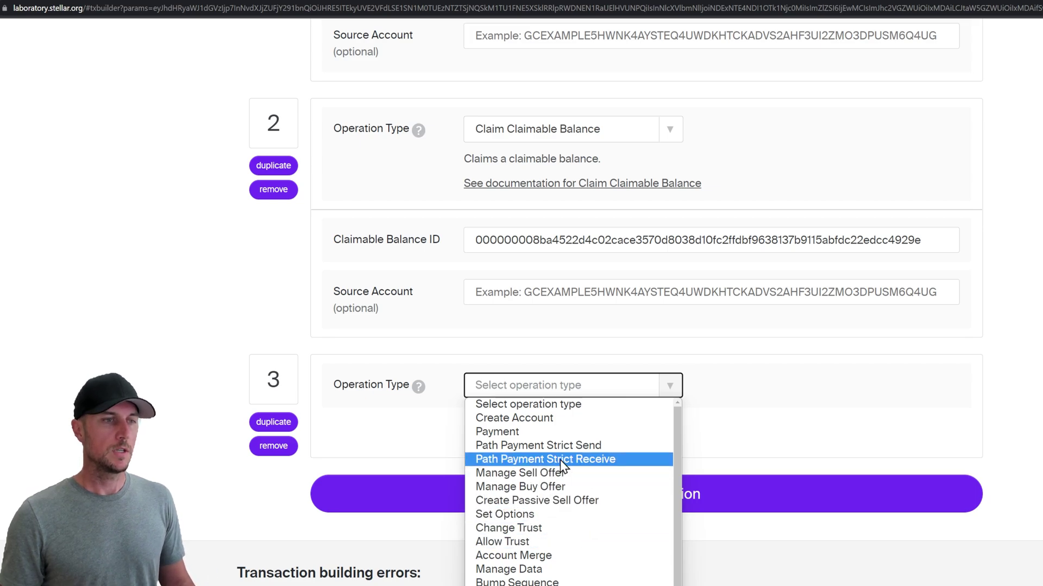
click(556, 445)
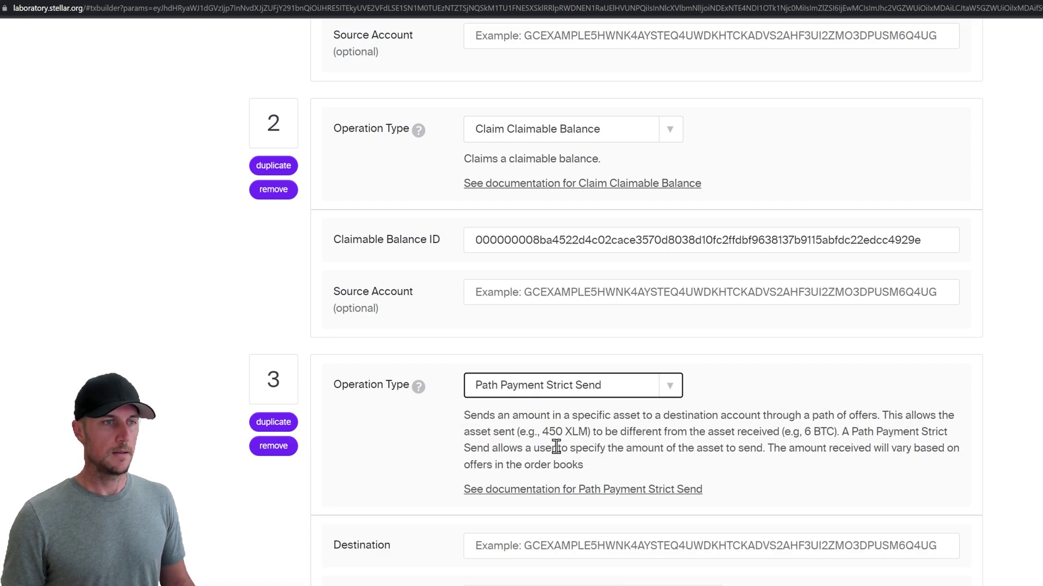
click(451, 436)
scroll(446, 433, down, 4)
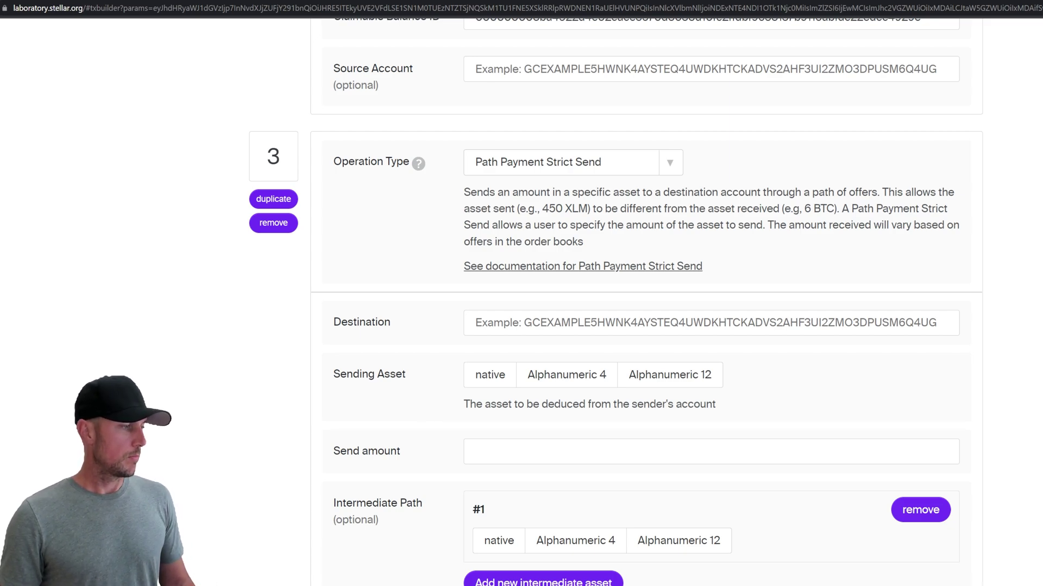
click(526, 328)
text(GDNHLI2QQ6TWKHMR7S4MA356SJ3PJC5MME4NWJIQFZQX3D7TZPIGUCOB)
Step: Set the sending asset to Alphanumeric 4 AQUA with its issuer and a send amount of 10000
click(489, 381)
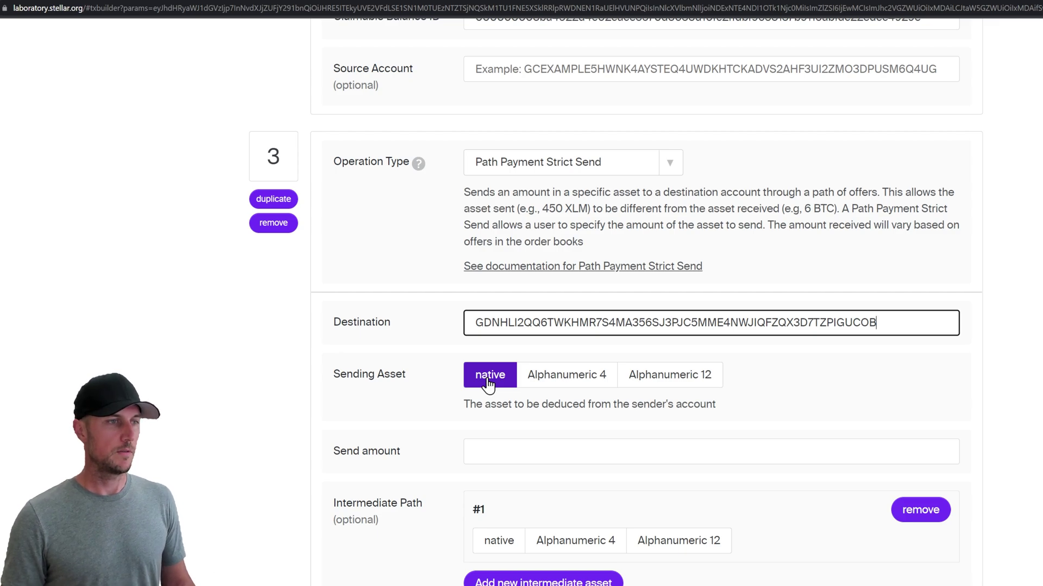
click(543, 377)
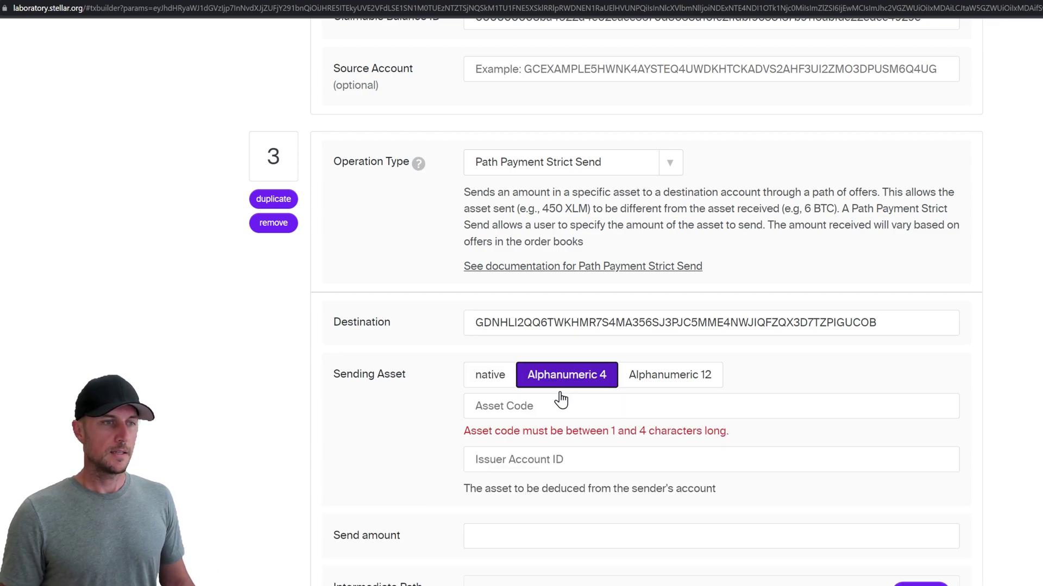
click(547, 408)
text(AQUA)
key(Tab)
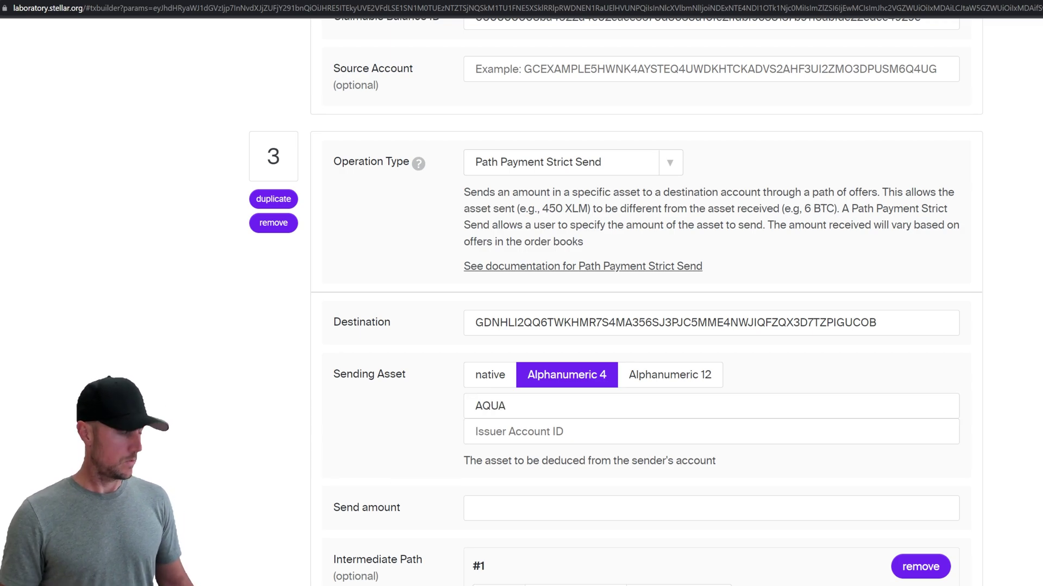
click(500, 432)
text(GAV273QGEOQBPUL7USV3OOAZST2ER6AJNBDOYCLMK7DGWC73UJIOO4OQ)
click(438, 457)
scroll(435, 459, down, 2)
click(515, 398)
text(10000)
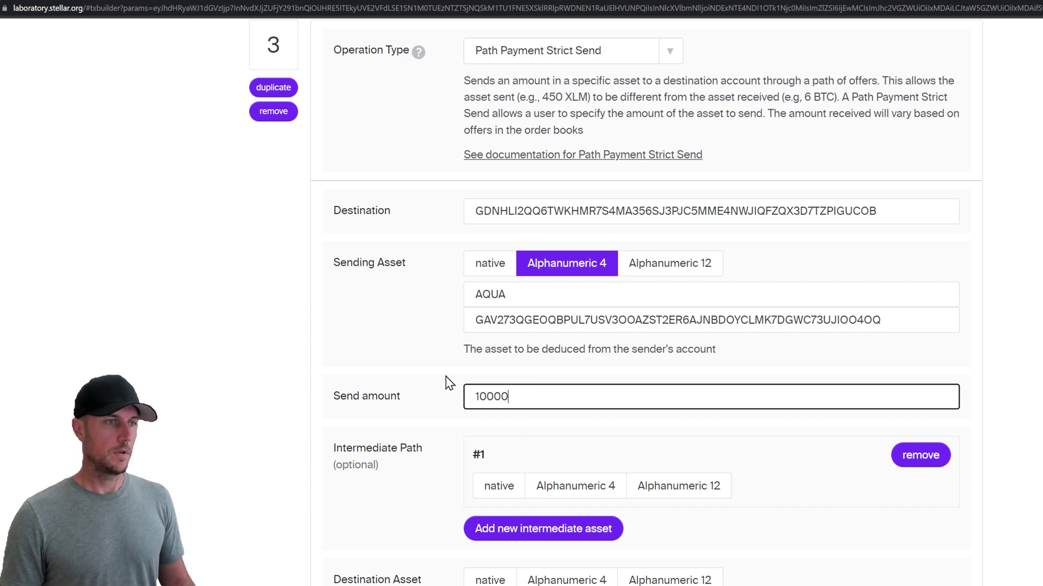
click(444, 375)
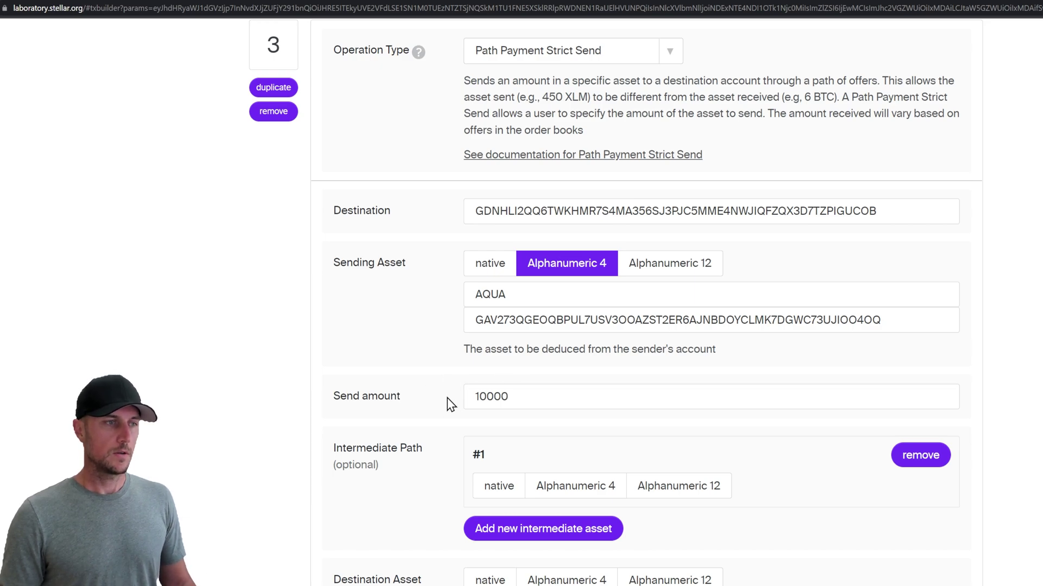
Step: Make native XLM the destination asset with a minimum destination amount of .0000001
scroll(447, 400, down, 3)
click(491, 415)
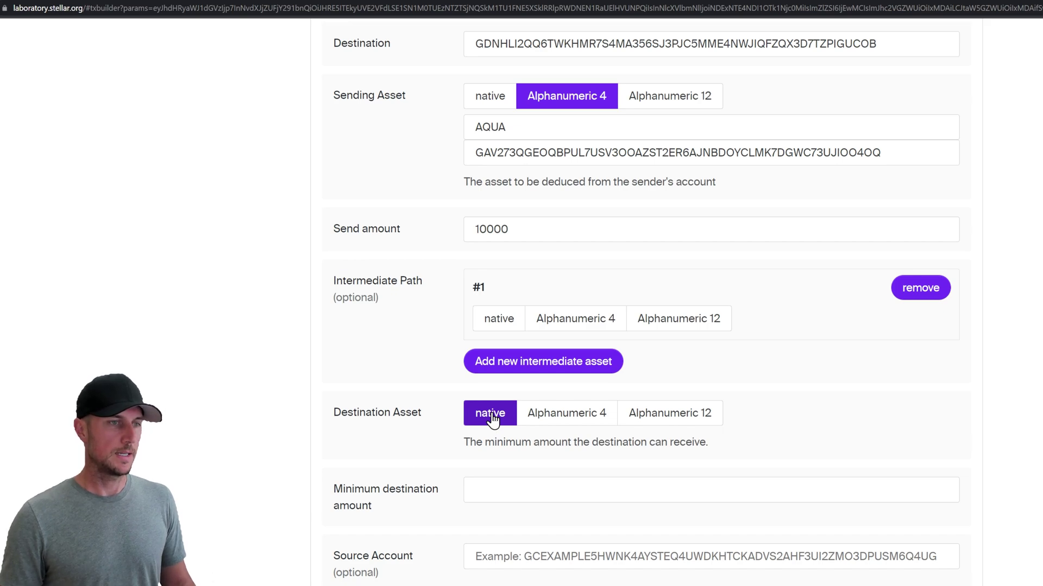
scroll(443, 415, down, 1)
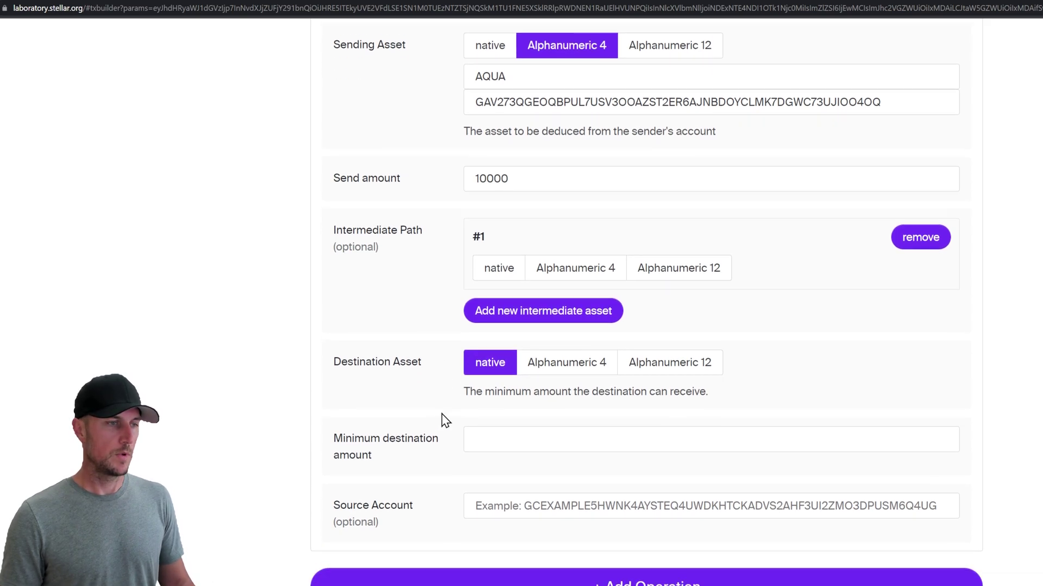
click(499, 436)
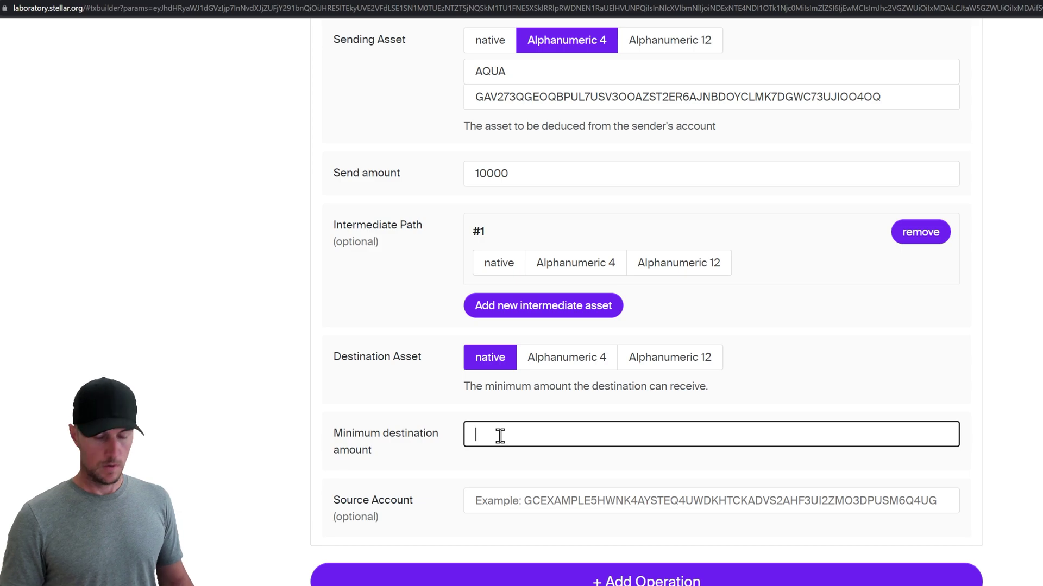
text(.)
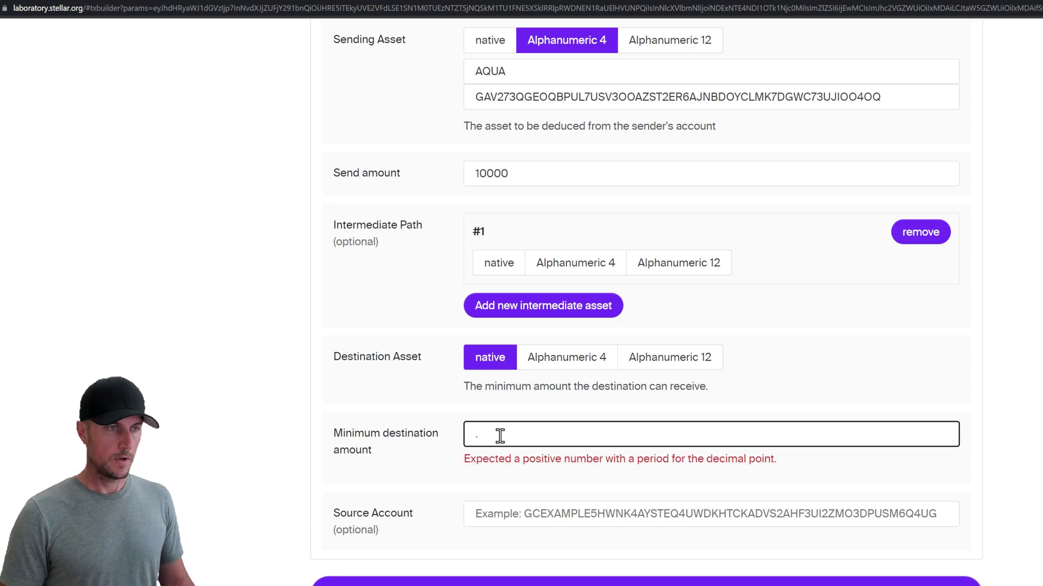
text(000001)
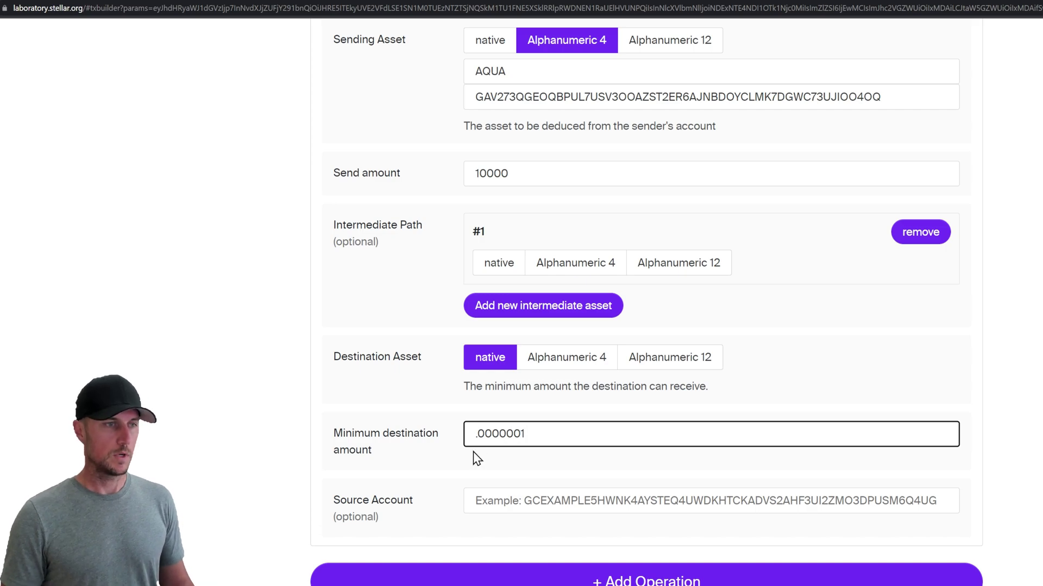
click(442, 462)
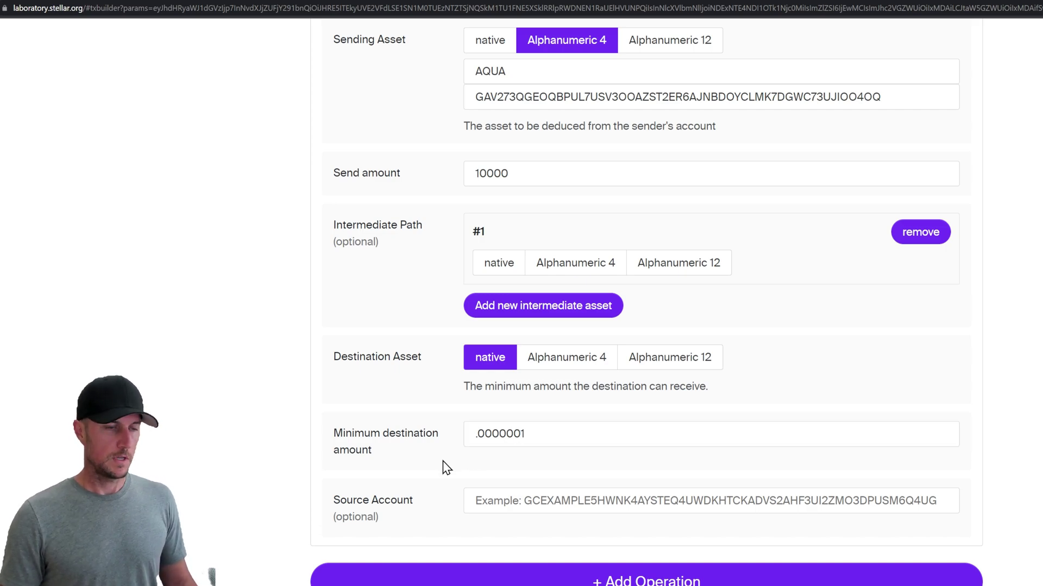
scroll(540, 442, down, 3)
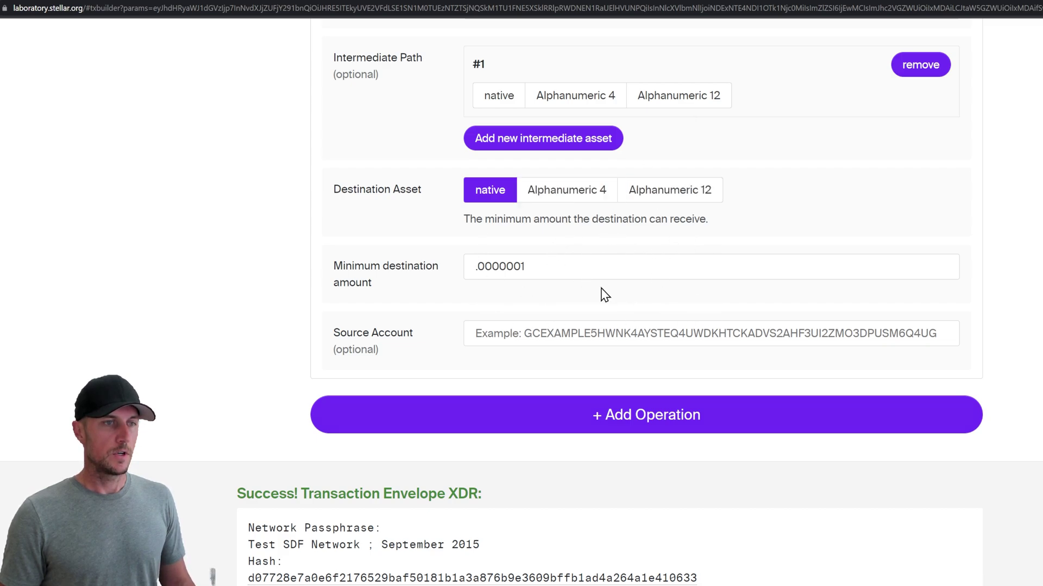
Step: Add operation 4 as a Change Trust for Alphanumeric 4 asset AQUA with its issuer
click(627, 420)
click(626, 419)
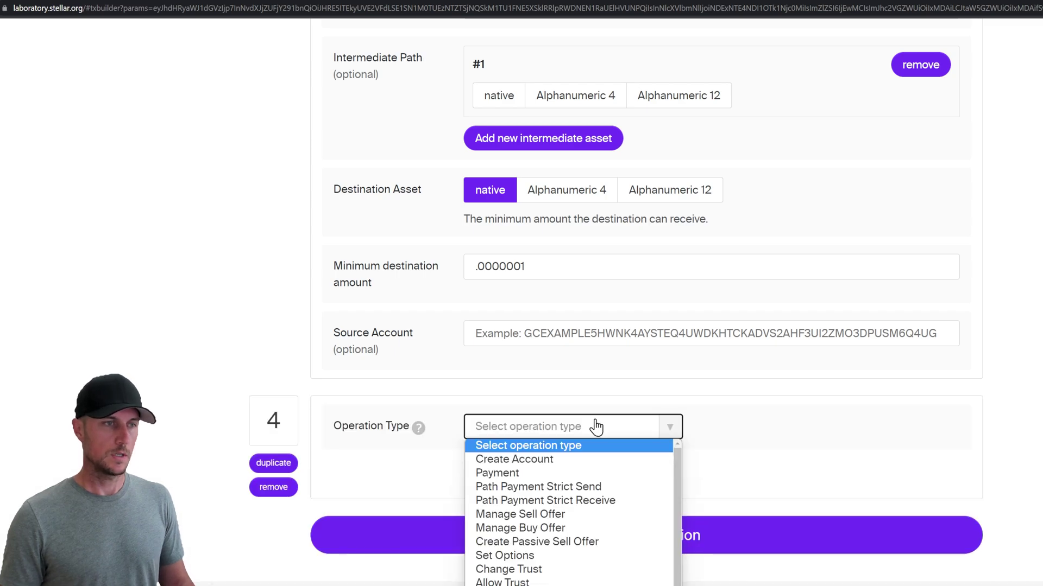
click(560, 569)
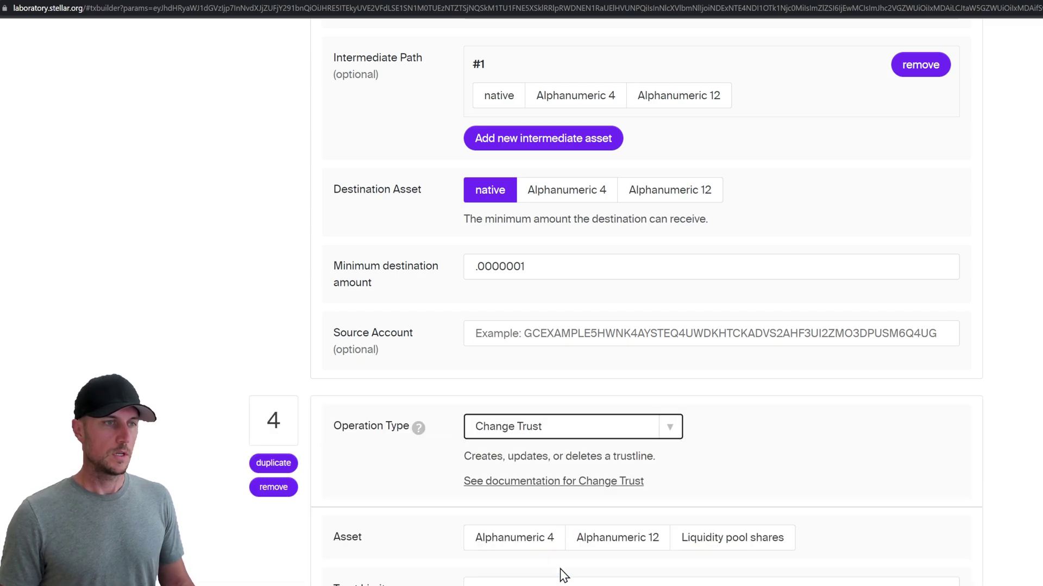
scroll(409, 480, down, 2)
click(521, 429)
click(519, 458)
text(AQUA)
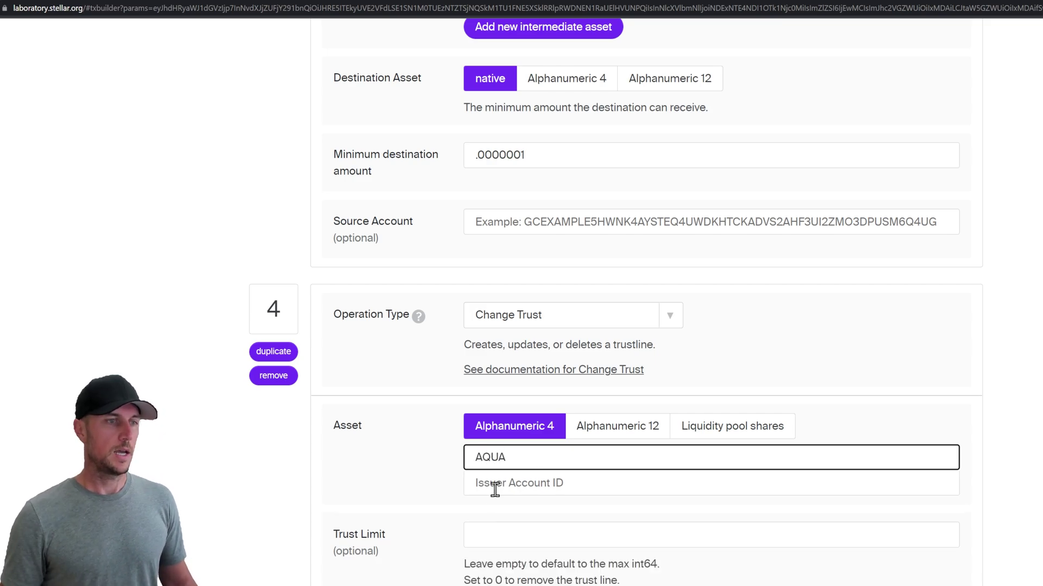
click(494, 490)
key(alt+Tab)
click(510, 483)
text(GAV273QGEOQBPUL7USV3OOAZST2ER6AJNBDOYCLMK7DGWC73UJIOO4OQ)
Step: Set the AQUA trust limit to 0 and review all four operations
scroll(508, 484, down, 1)
click(510, 485)
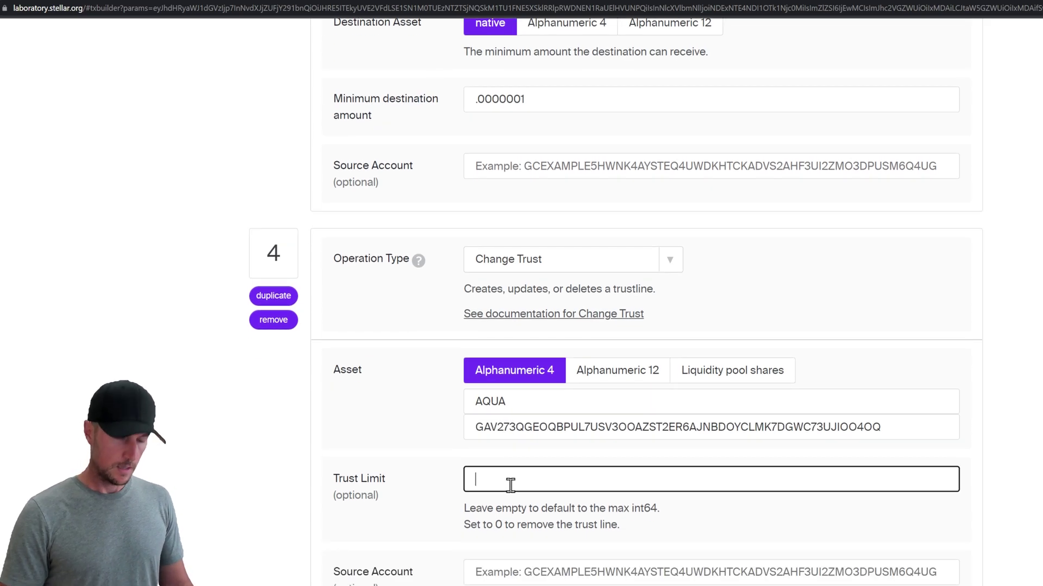
click(297, 490)
scroll(415, 442, down, 3)
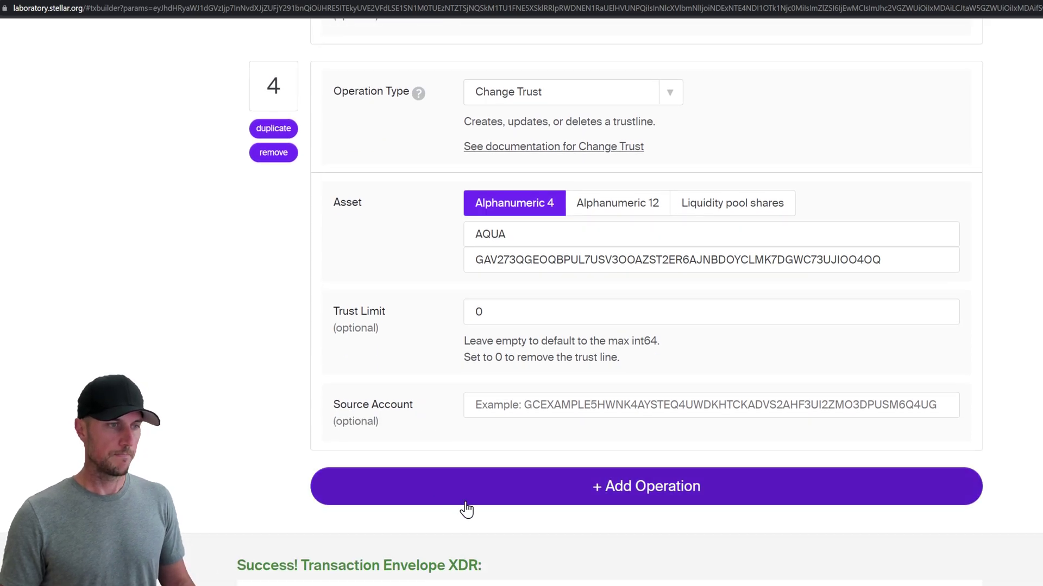
scroll(482, 418, down, 4)
scroll(515, 447, up, 12)
scroll(606, 471, up, 18)
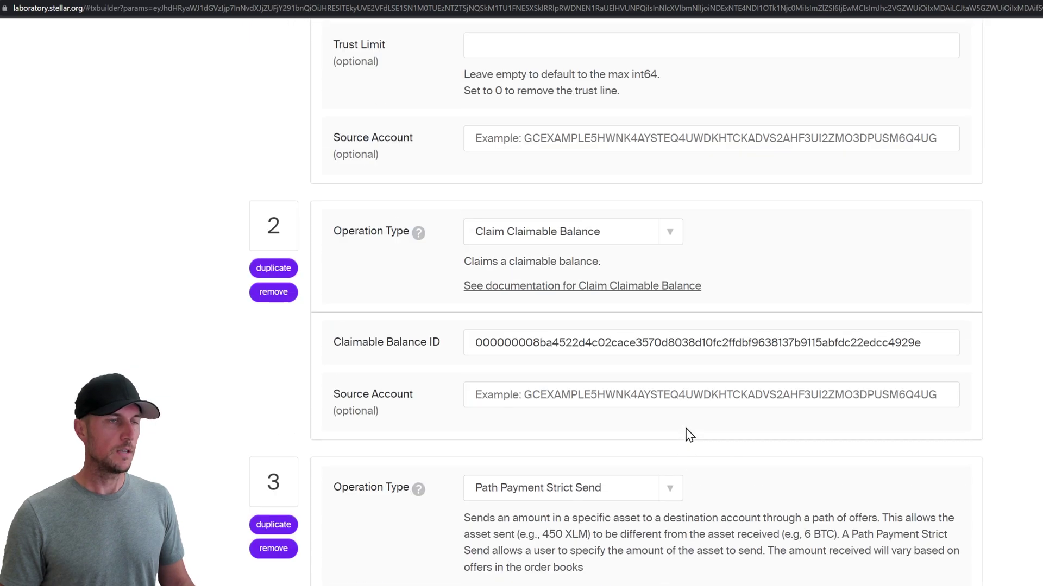
scroll(649, 494, up, 4)
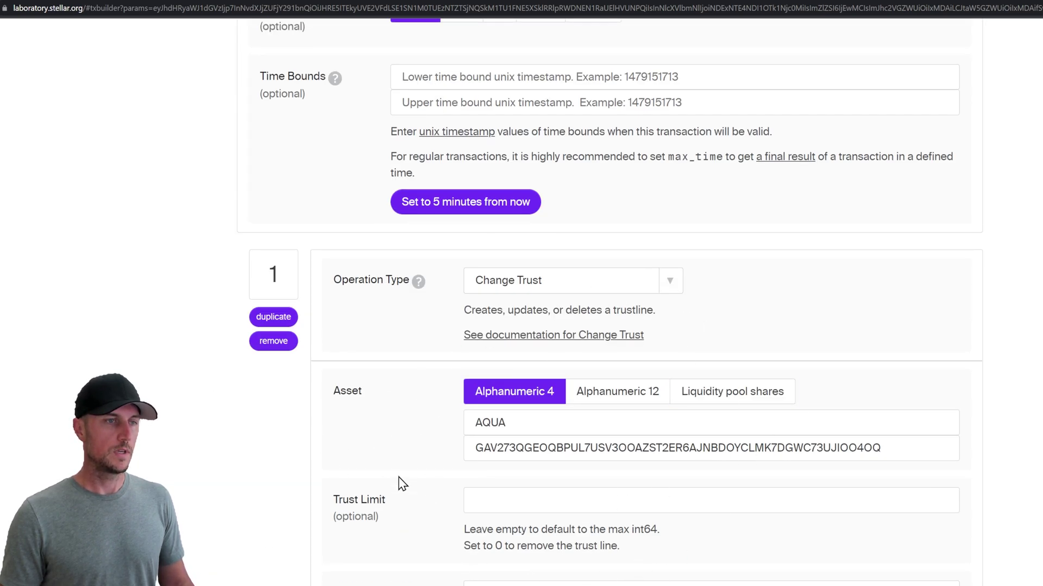
scroll(440, 537, down, 20)
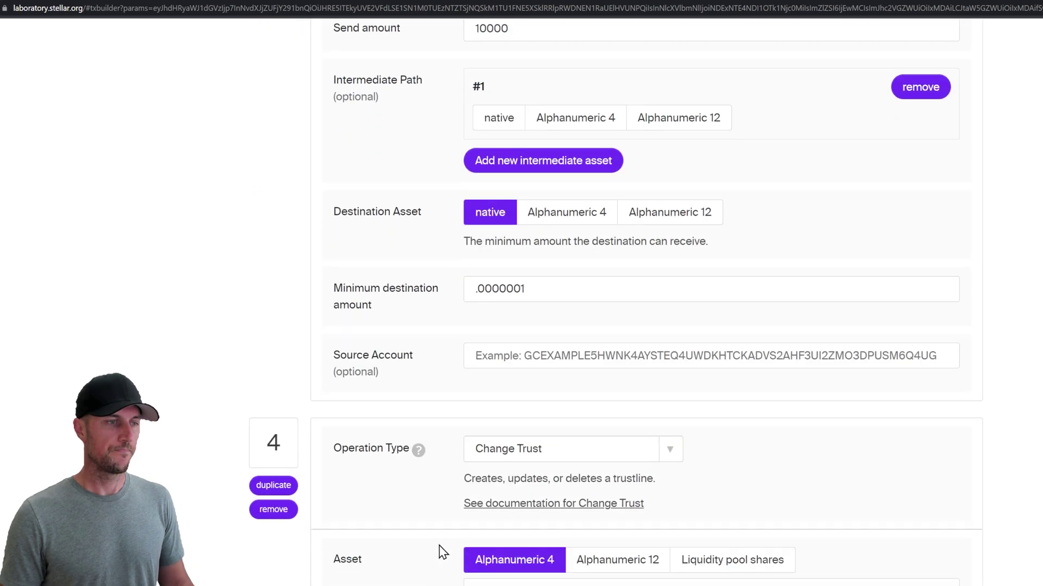
Step: Submit the signed four-operation transaction to testnet and select its resulting hash
scroll(597, 380, down, 10)
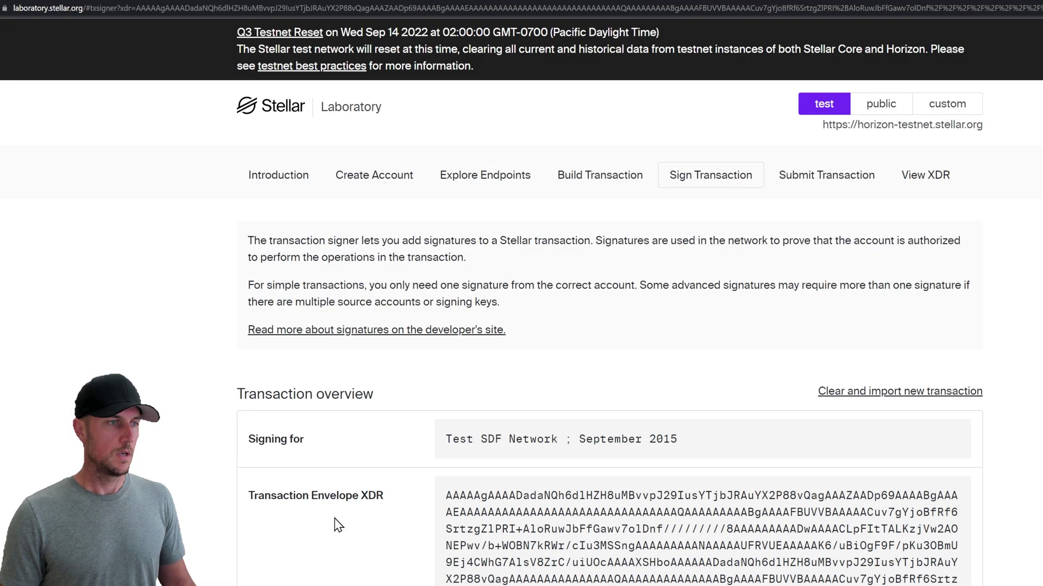
scroll(337, 523, down, 8)
scroll(359, 568, down, 4)
scroll(344, 584, down, 3)
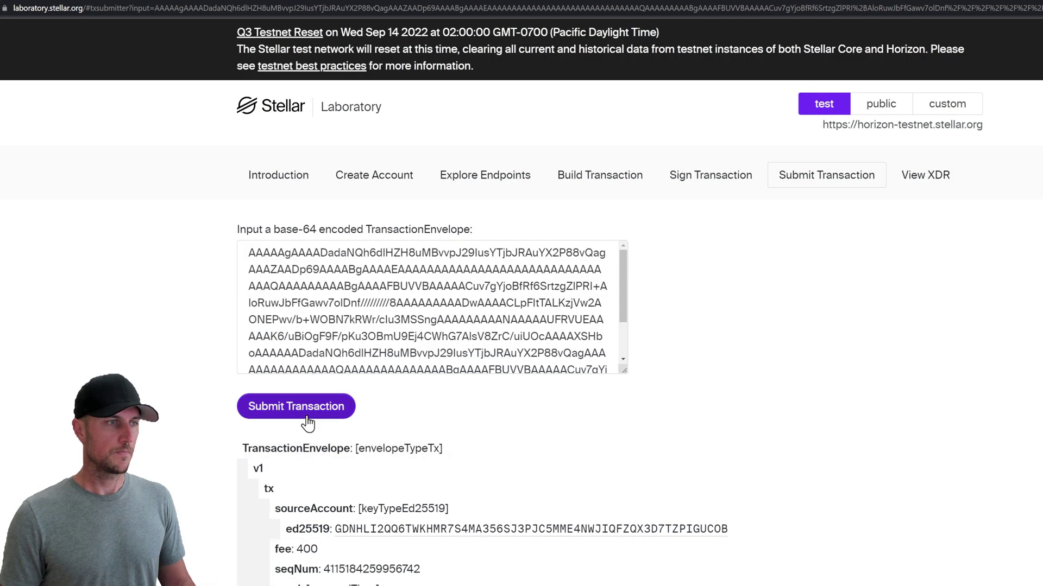
click(318, 415)
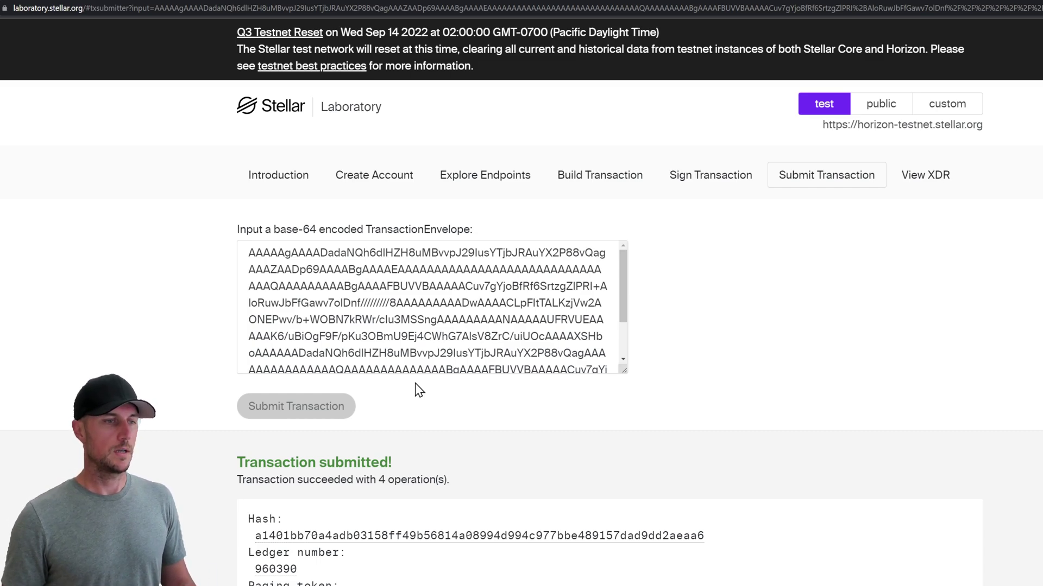
drag(714, 540, 707, 537)
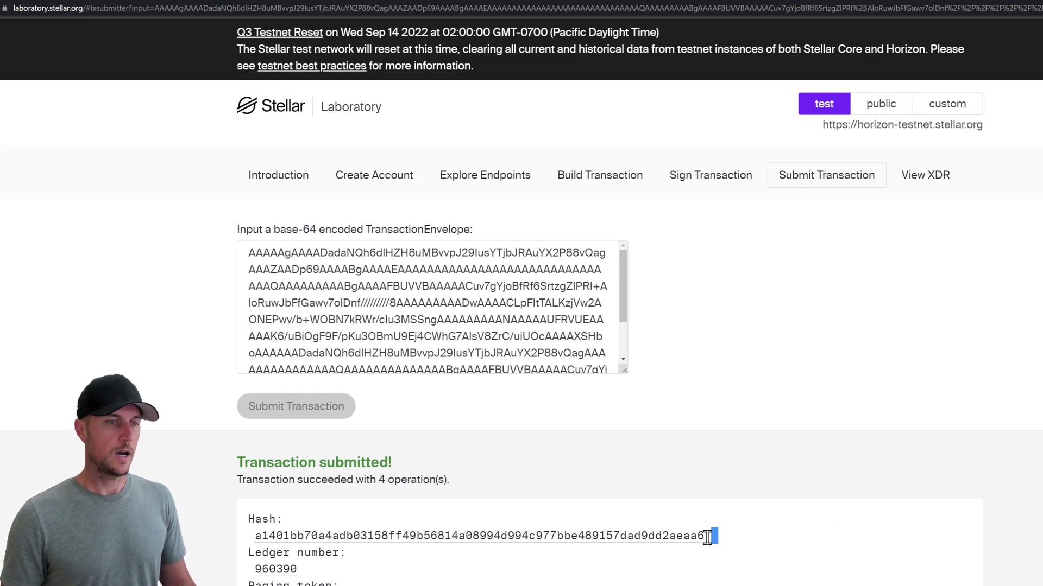
double_click(541, 538)
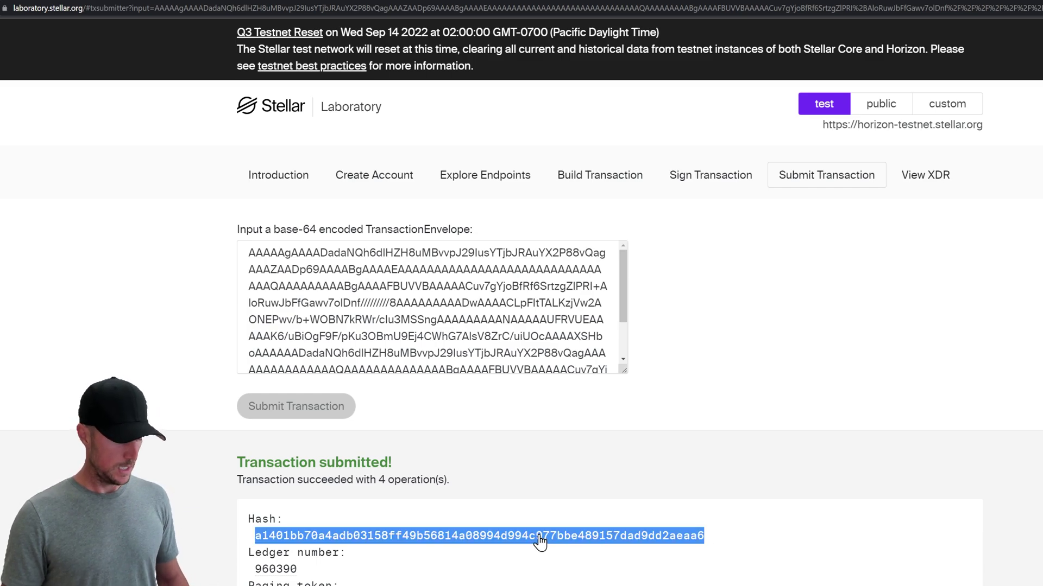
Step: Run an Operations for Transaction query using the pasted transaction hash
click(477, 184)
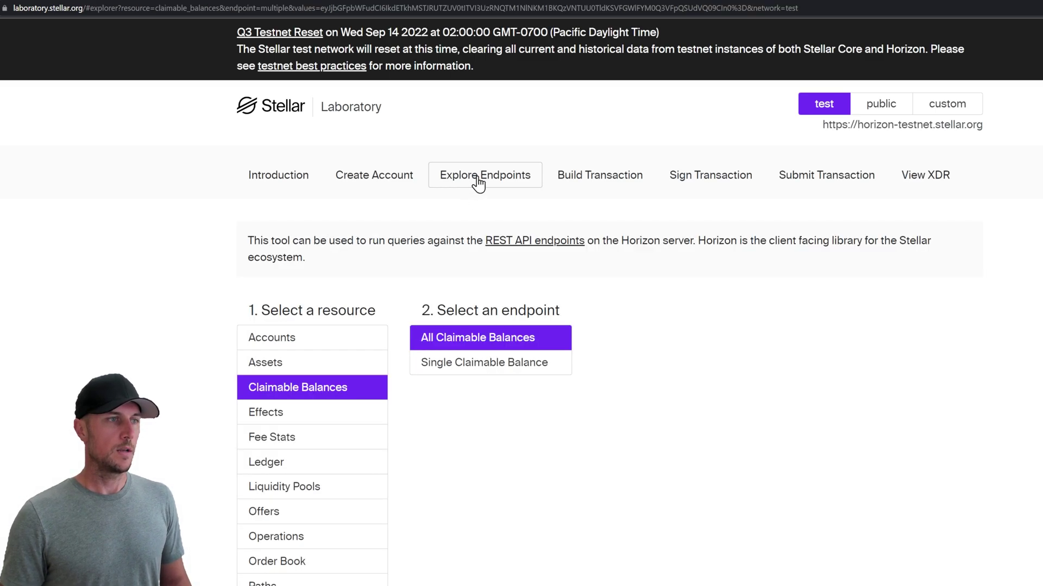
click(308, 542)
click(496, 471)
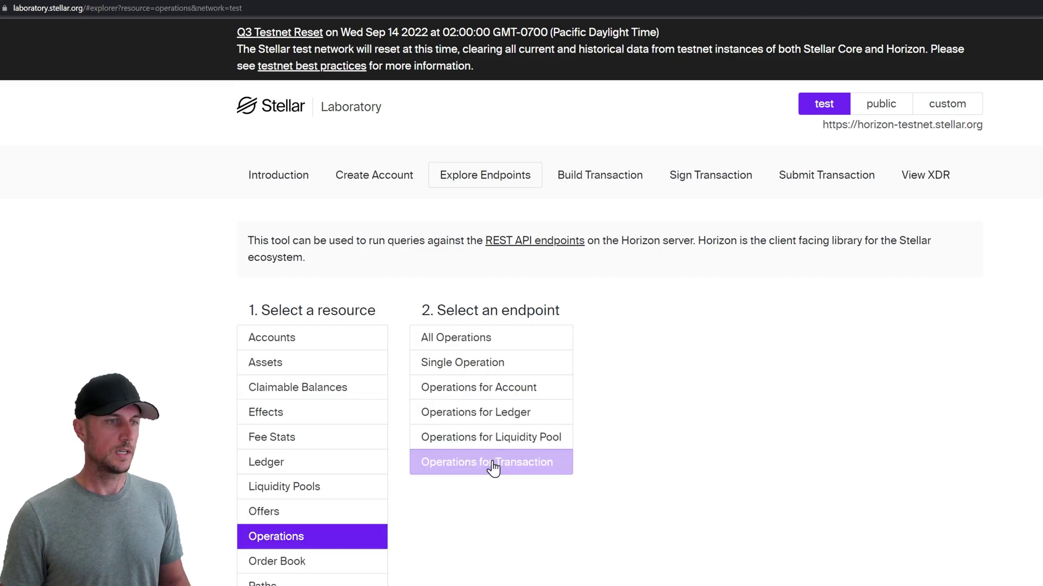
scroll(494, 497, down, 4)
text(a1401bb70a42db03158ff49b56814a08994d994c977bbe489157dad9dd2aeaa6)
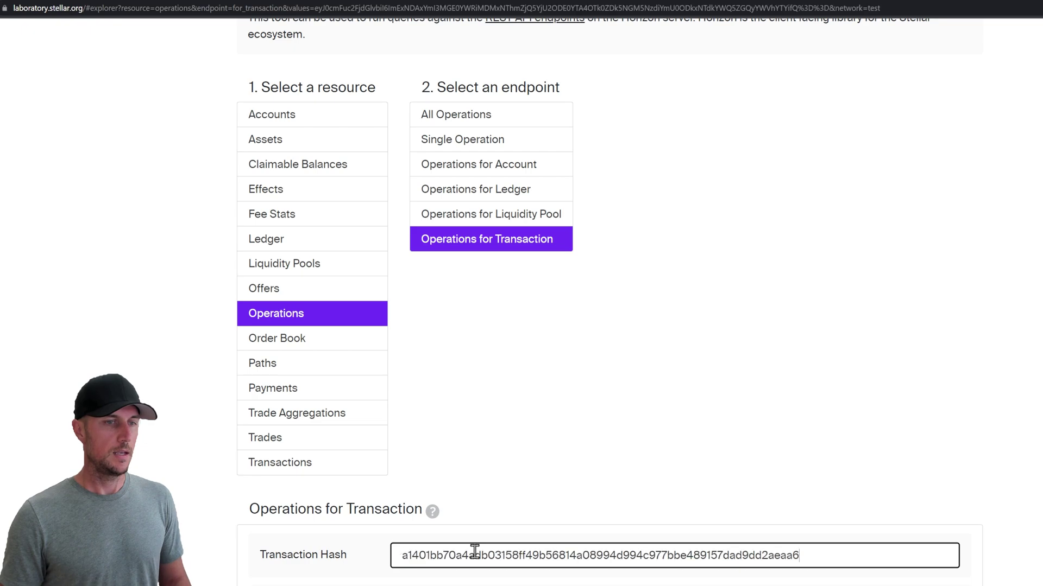
click(205, 578)
scroll(205, 577, down, 5)
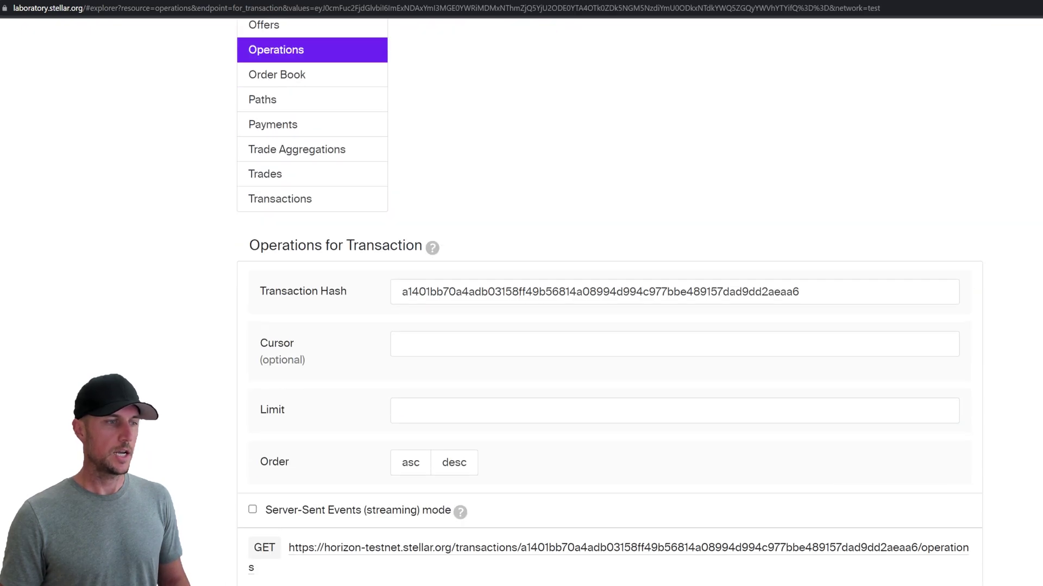
scroll(217, 489, down, 20)
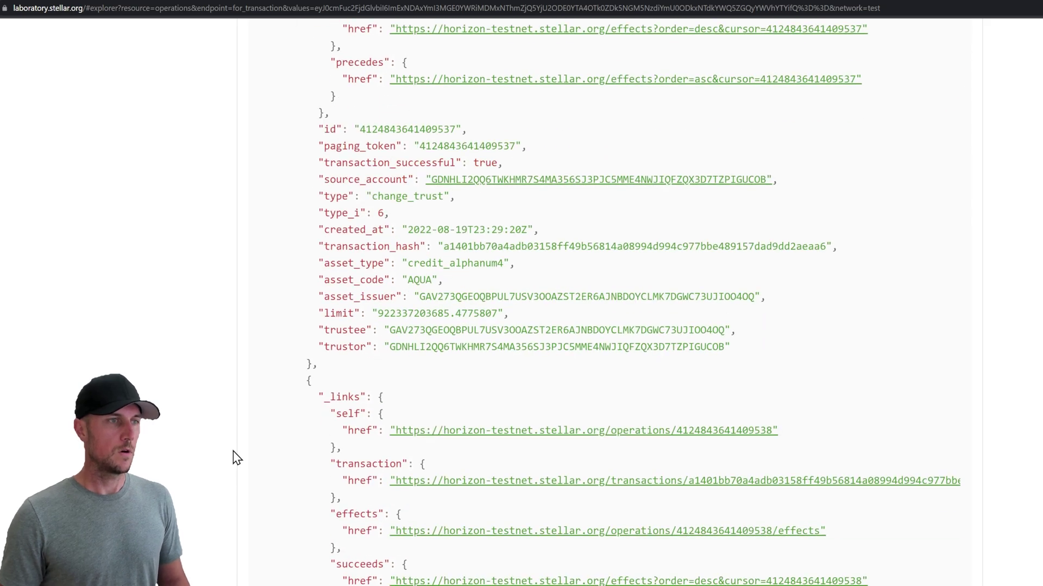
scroll(244, 486, up, 2)
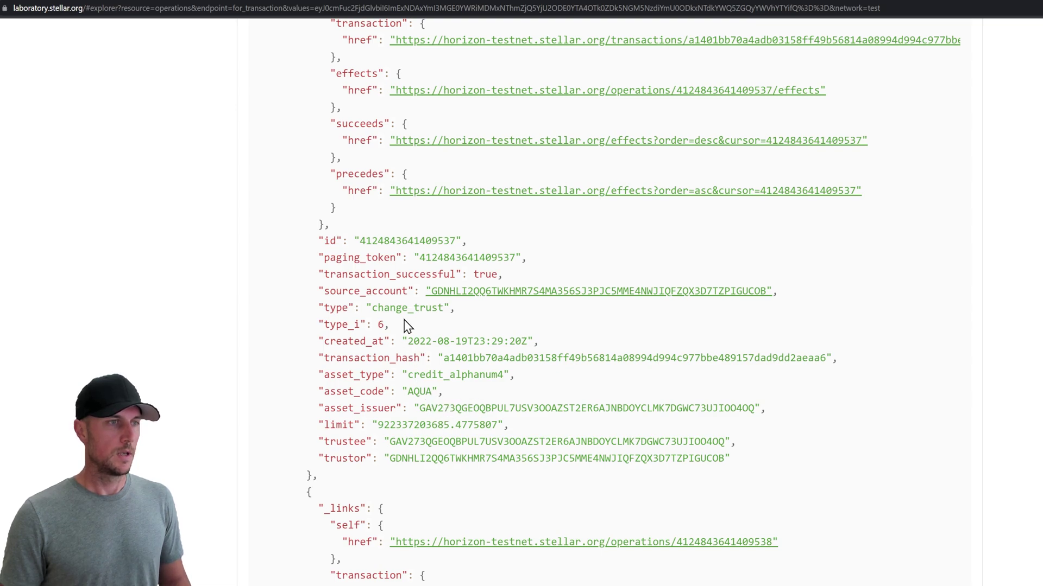
Step: Highlight the change_trust and path_payment_strict_send operation types in the response
double_click(379, 308)
scroll(452, 438, down, 9)
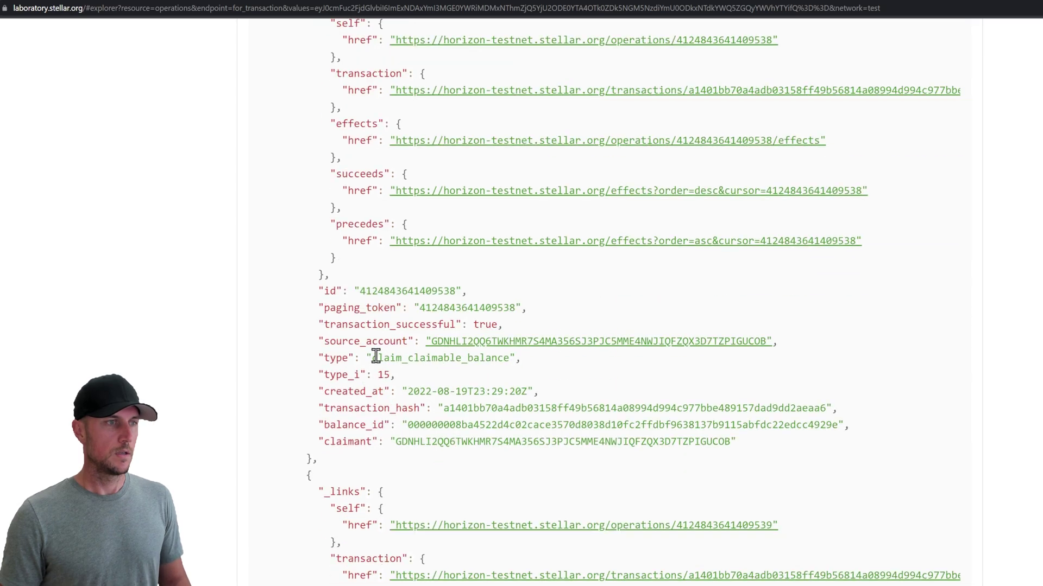
drag(377, 357, 504, 358)
scroll(480, 402, down, 1)
scroll(475, 434, down, 7)
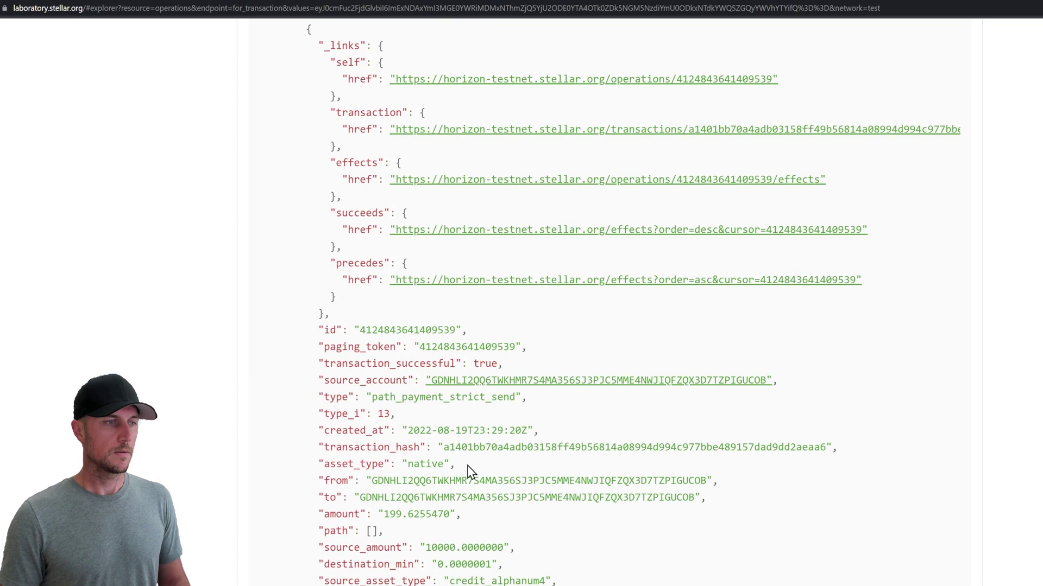
drag(374, 396, 514, 398)
click(554, 407)
scroll(508, 462, down, 2)
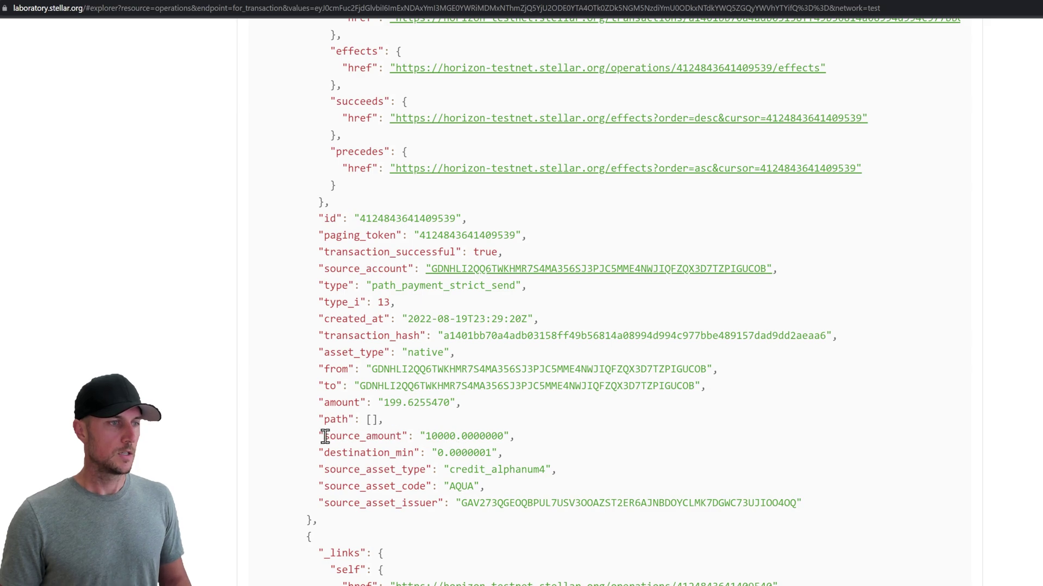
Step: Highlight the 10000 AQUA source amount and the 199.6255470 native amount received
drag(324, 438, 502, 439)
click(518, 440)
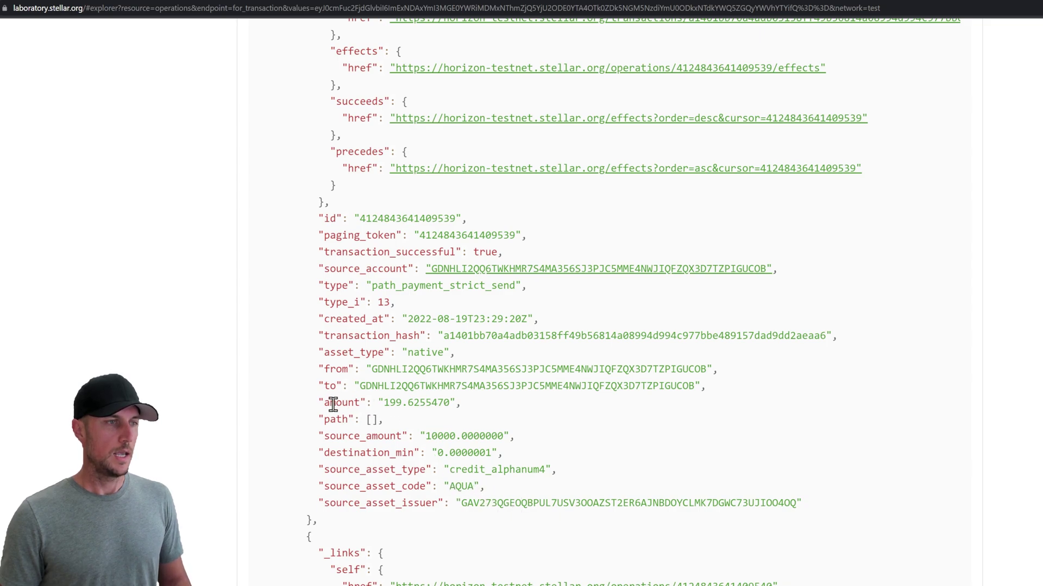
drag(324, 352, 446, 353)
click(454, 352)
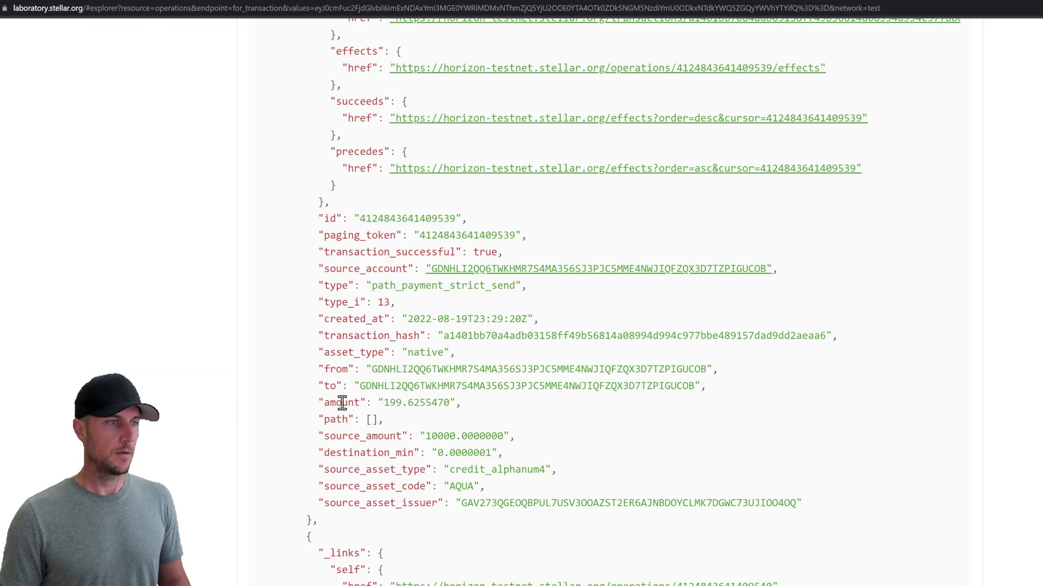
drag(322, 402, 461, 402)
click(456, 406)
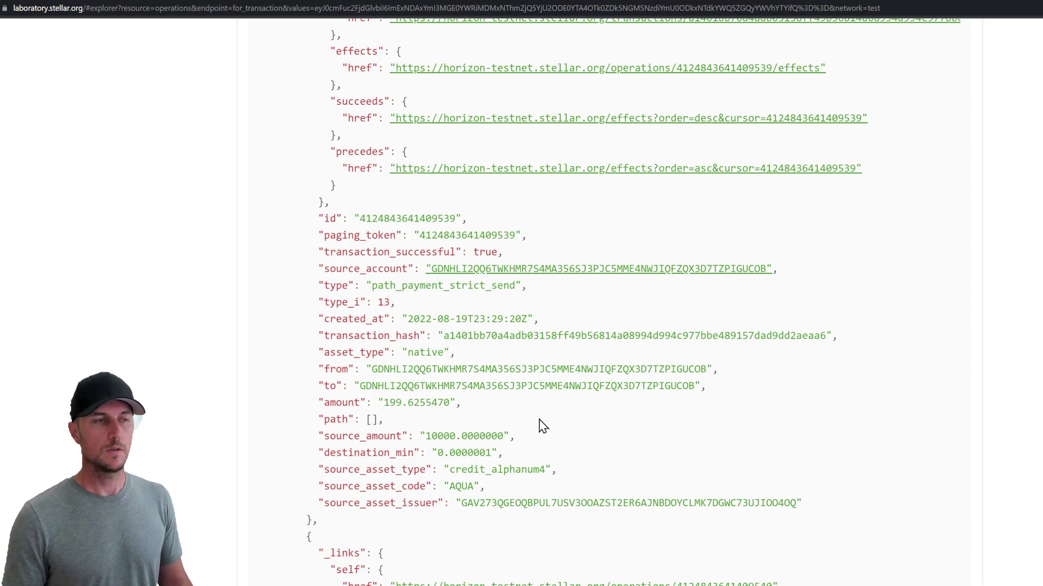
scroll(543, 426, up, 20)
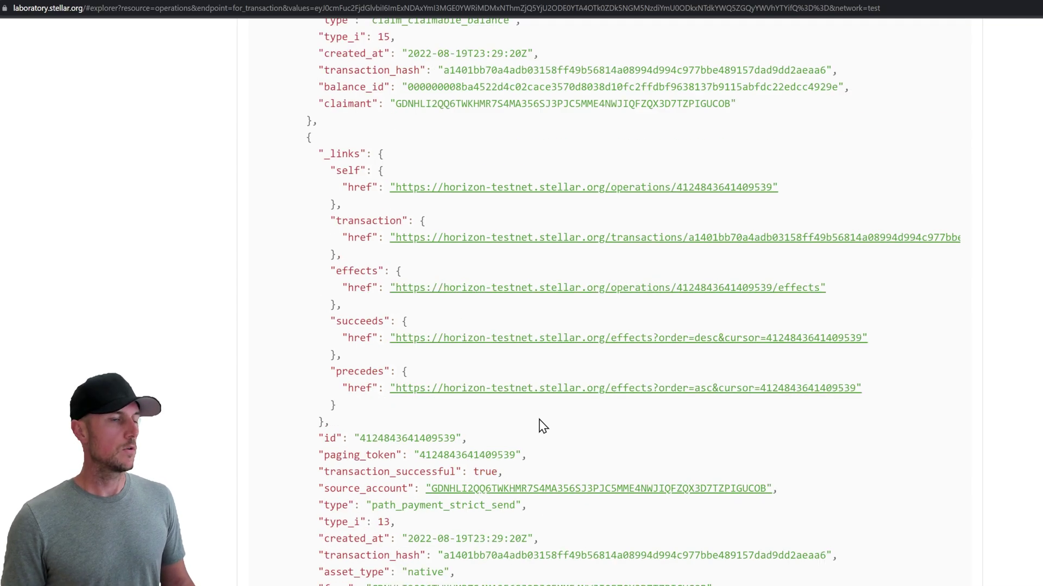
scroll(565, 413, up, 10)
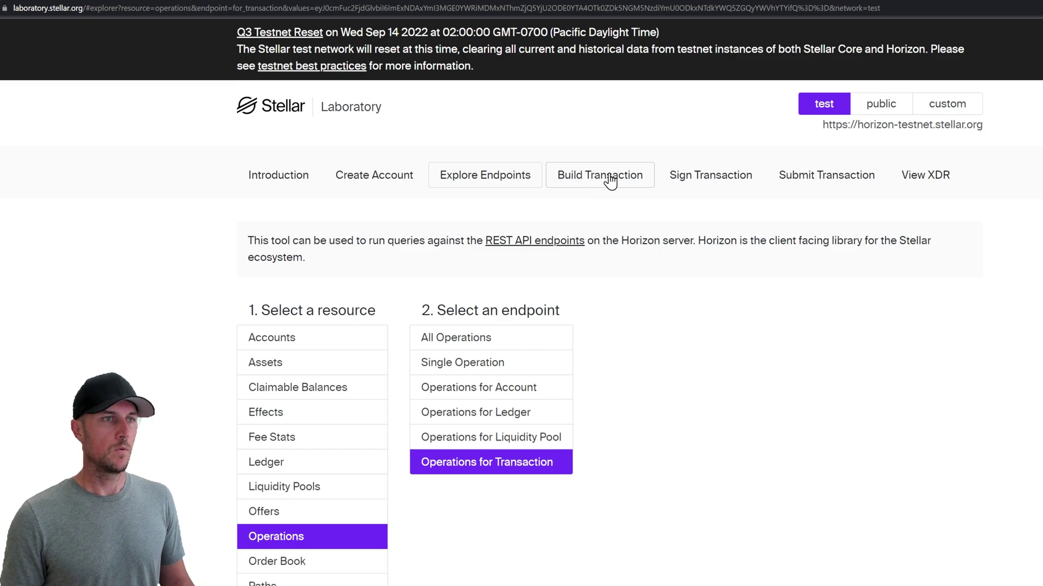
Step: Return to Build Transaction and scroll to Operation 1's Change Trust for AQUA
click(604, 179)
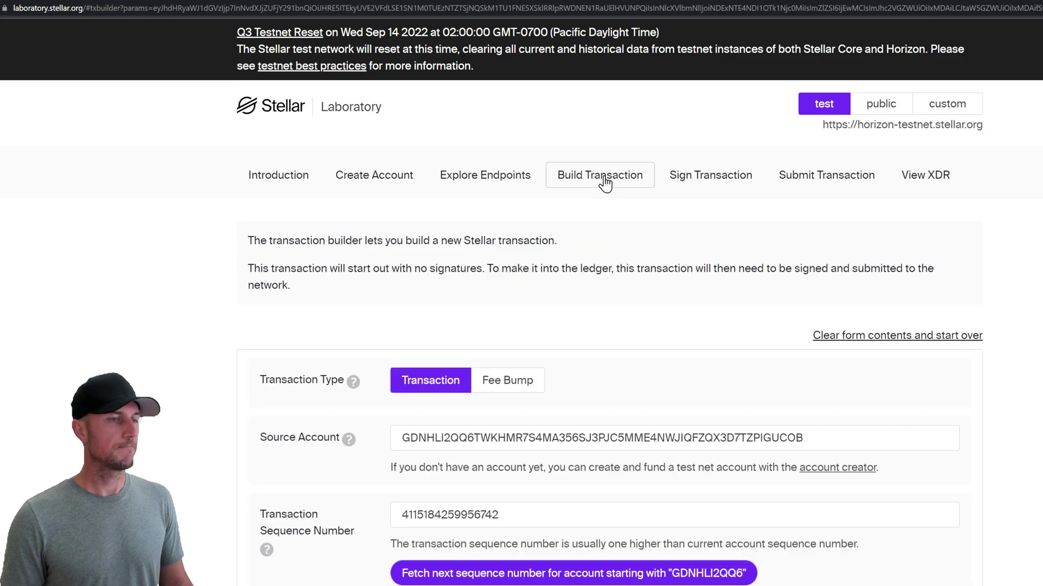
scroll(463, 426, down, 2)
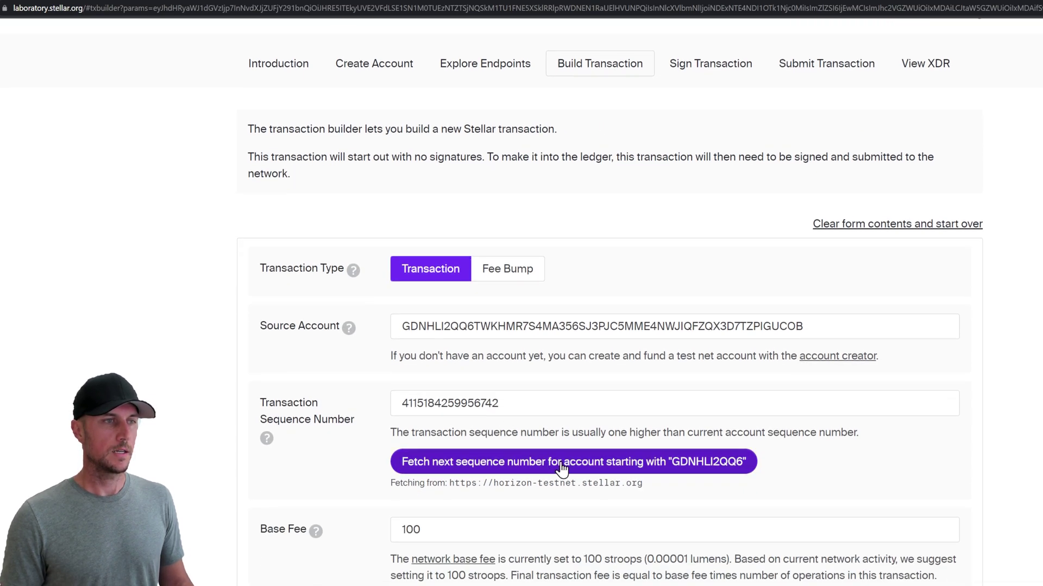
scroll(364, 462, down, 9)
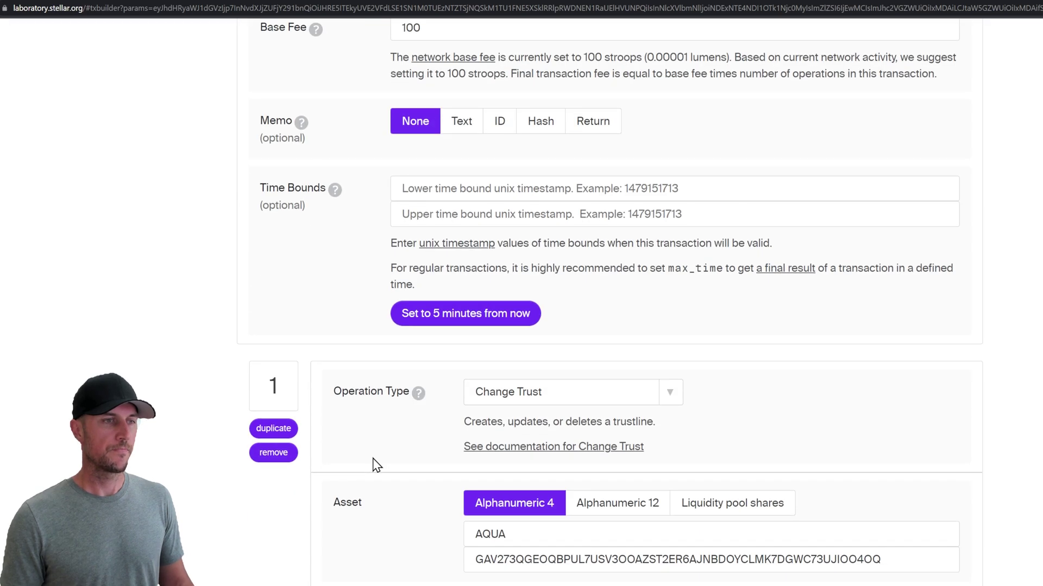
scroll(372, 458, down, 2)
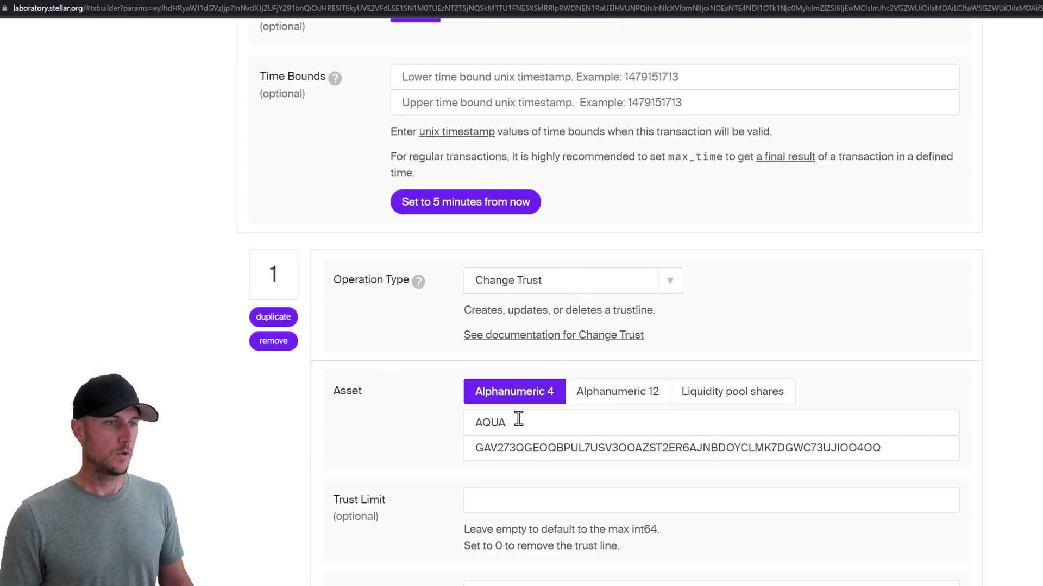
Step: Change Operation 1's asset from AQUA to BRC with the BRC issuer address
drag(536, 423, 432, 431)
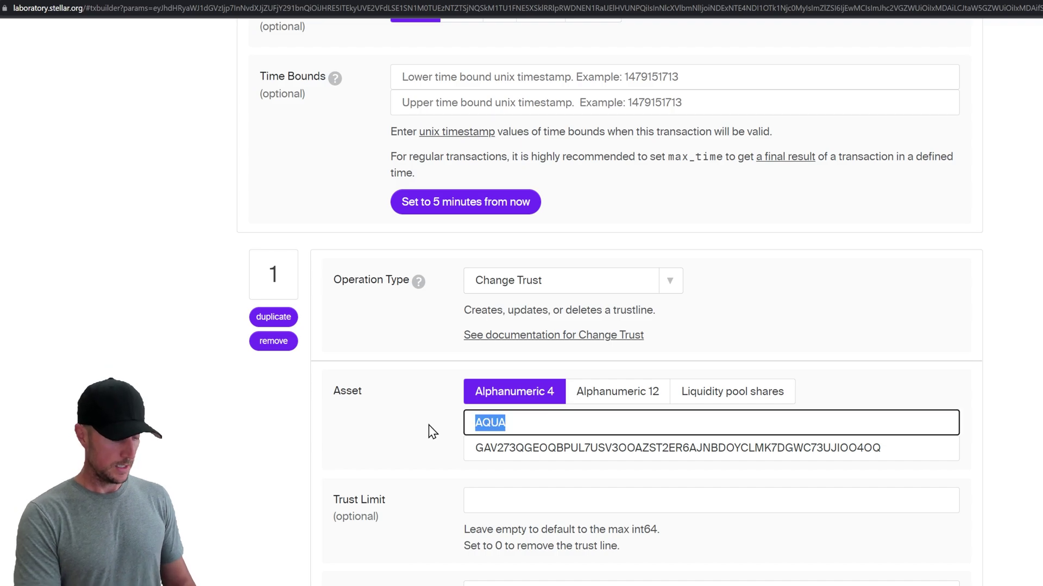
text(BRC)
key(Tab)
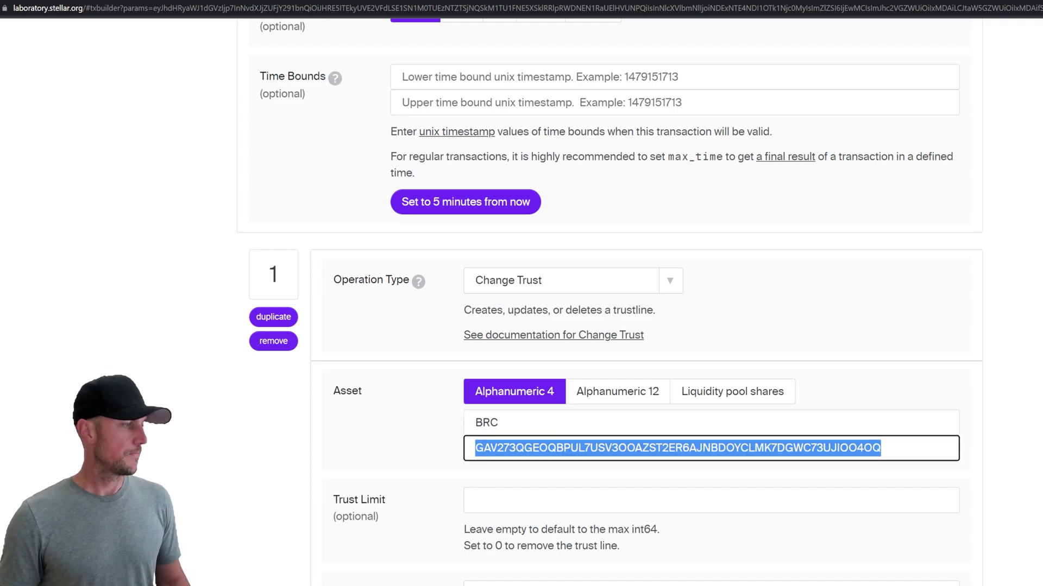
key(alt+Tab)
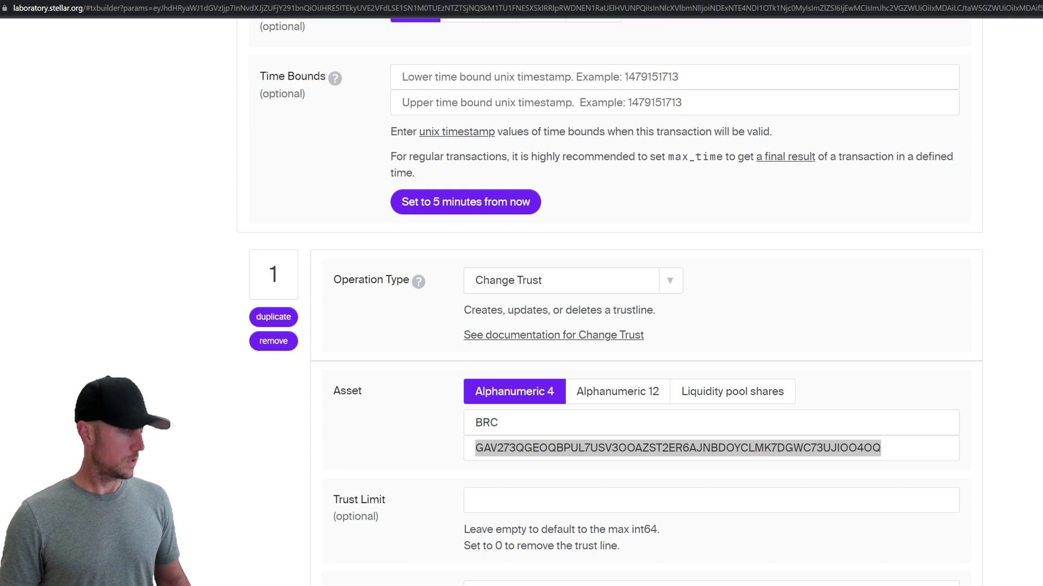
key(alt+Tab)
text(GBBQQ6OPJFZDL2KTYSGZFCYOALVBOD3QFNN4A3NLOE445RJQAMZPZTW4)
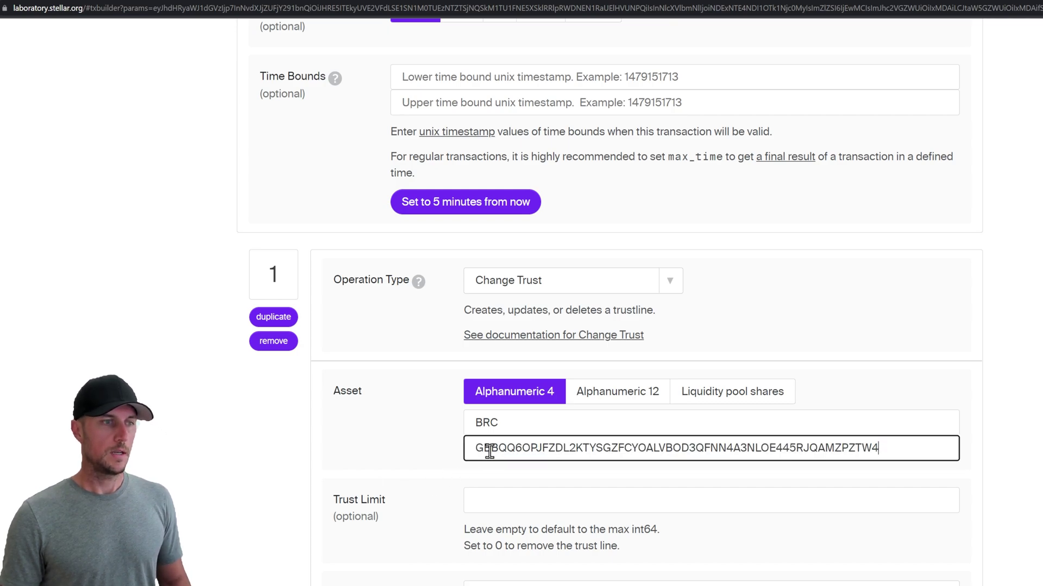
key(alt+Tab)
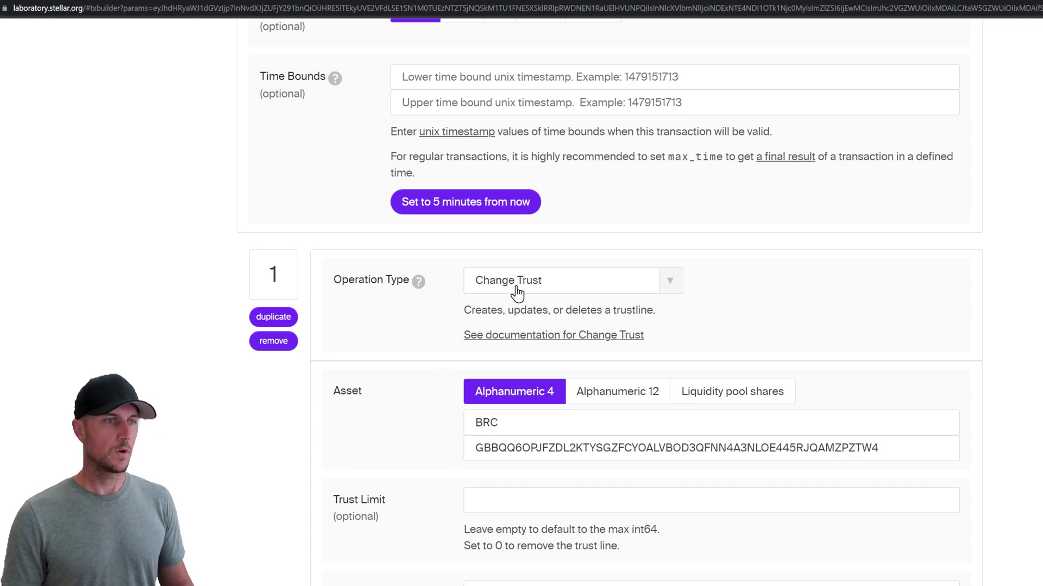
Step: Replace Operation 2's claimable balance ID with the new one
scroll(440, 472, down, 7)
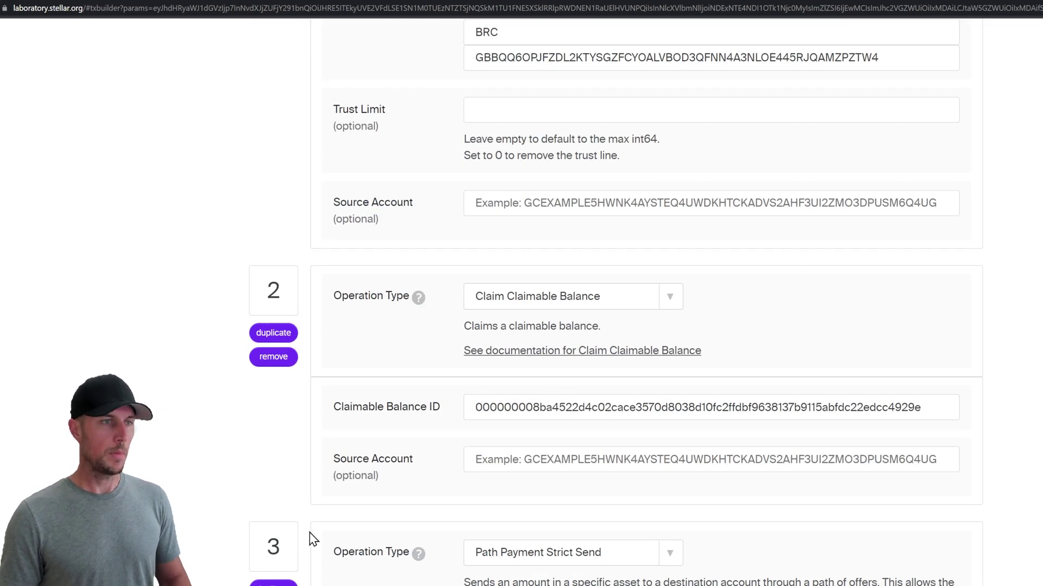
triple_click(523, 417)
key(ctrl+v)
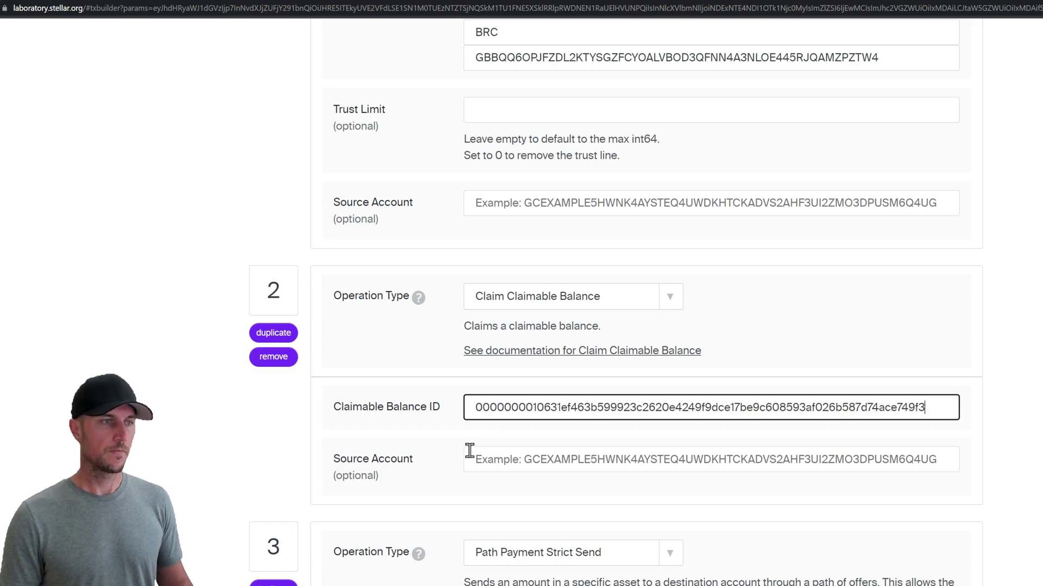
Step: Delete the Path Payment Strict Send operation and make operation 3 a Payment
click(444, 463)
scroll(444, 473, down, 1)
scroll(445, 476, down, 3)
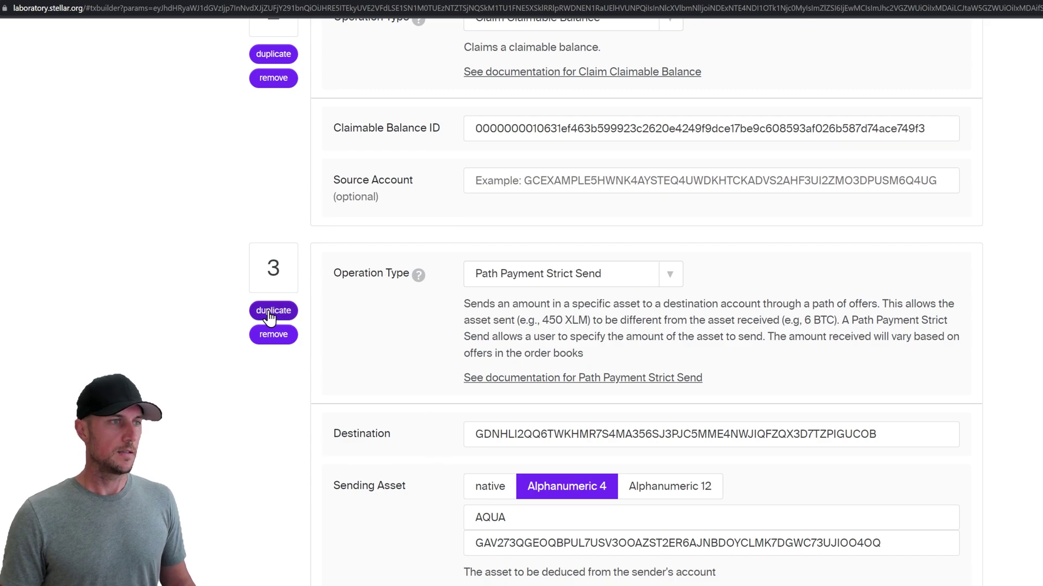
click(274, 334)
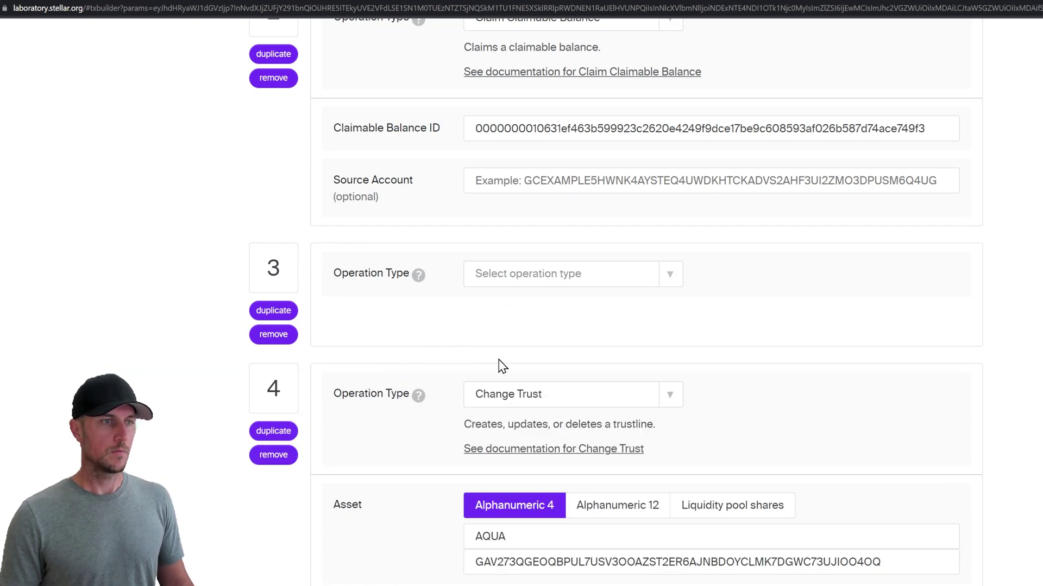
click(564, 278)
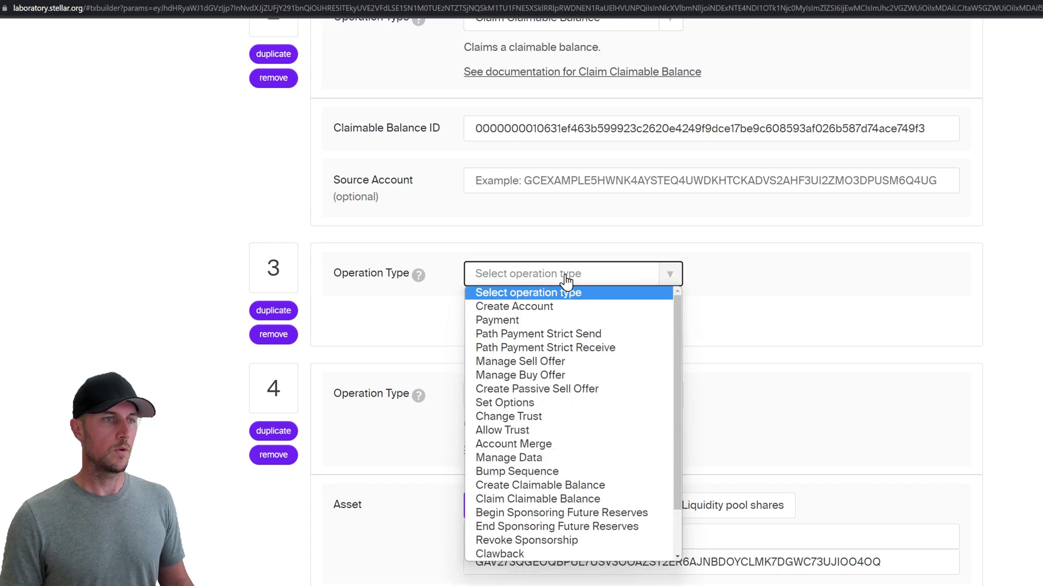
click(562, 321)
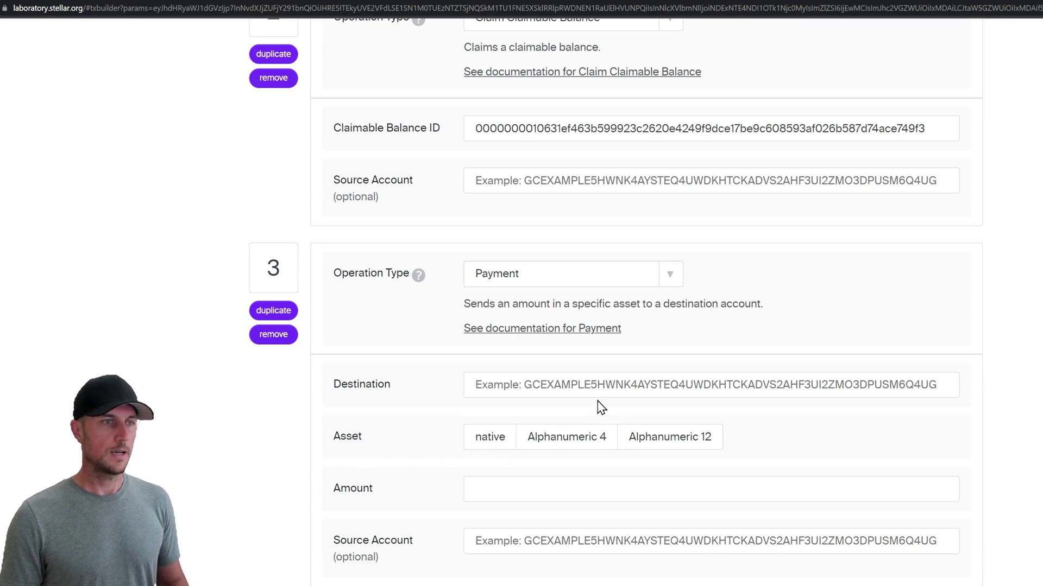
Step: Set the payment destination to the BRC issuer's address with an Alphanumeric 4 asset
click(581, 383)
text(GBBQQ6OPJFZDL2KTYSGZFCYOALVBOD3QFNN4A3NLOE445RJQAMZPZTW4)
click(525, 441)
click(476, 440)
click(570, 441)
Step: Enter asset code BRC with its issuer and a payment amount of 1
click(541, 460)
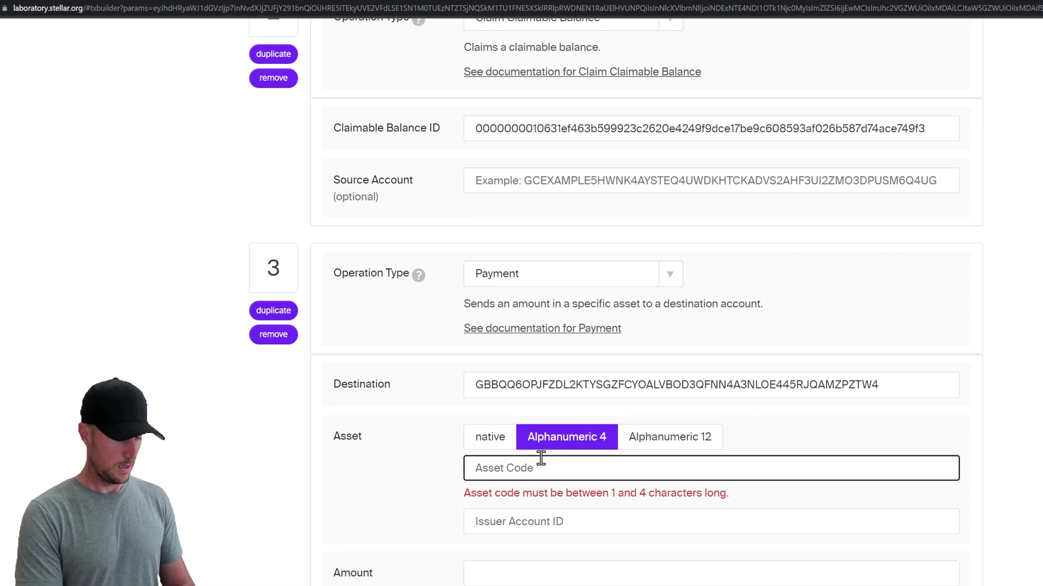
text(BRC)
key(Tab)
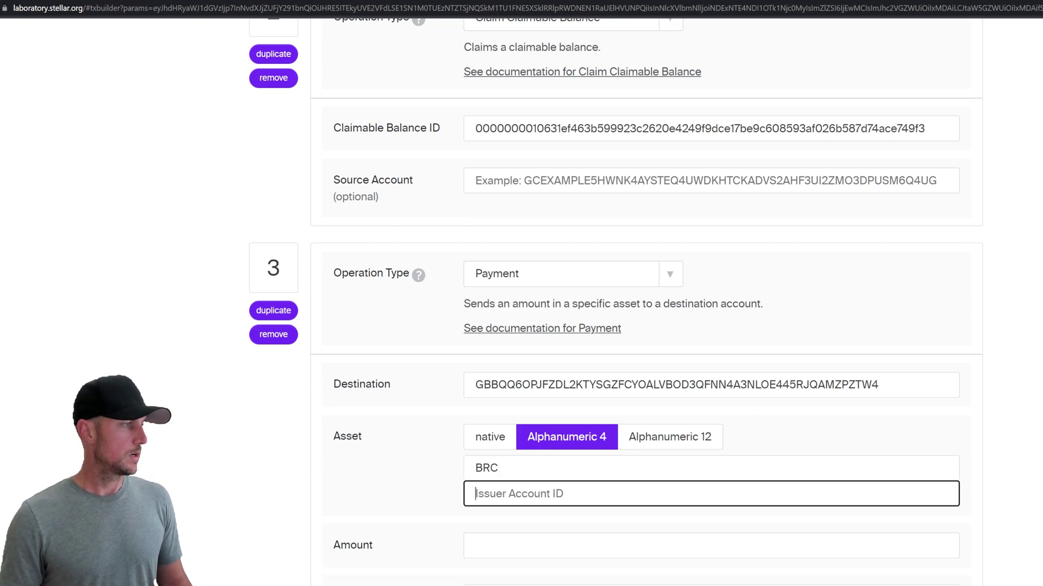
key(alt+Tab)
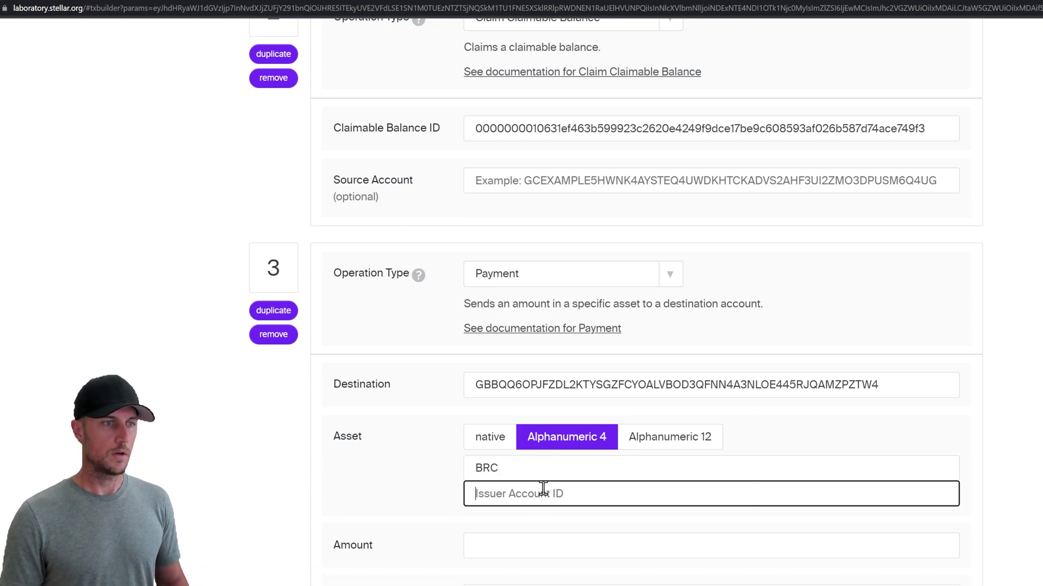
text(GBBQQ6OPJFZDL2KTYSGZFCYOALVBOD3QFNN4A3NLOE445RJQAMZPZTW4)
click(492, 542)
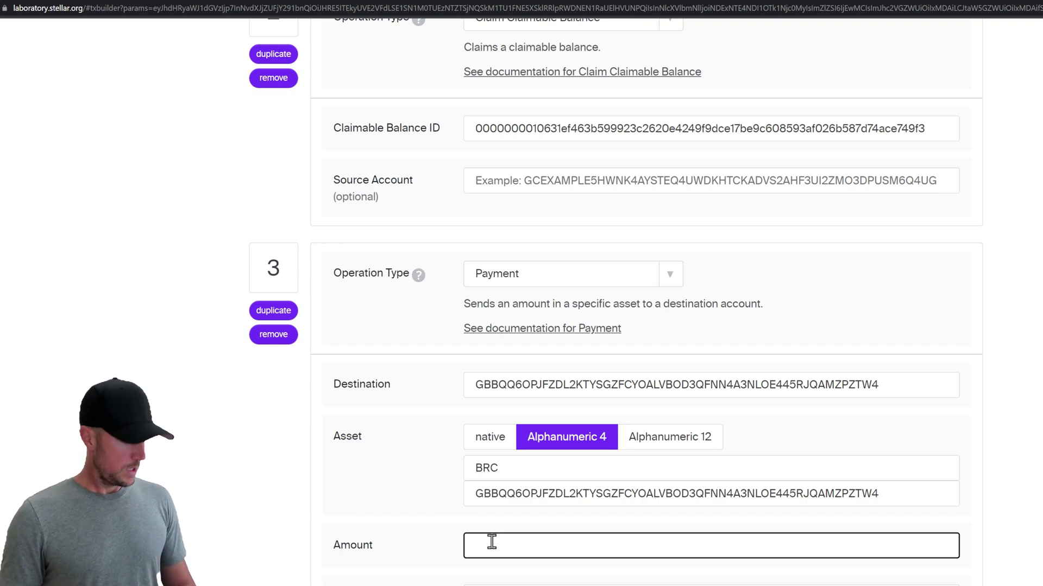
text(1)
click(444, 481)
Step: Point operation 4's Change Trust at BRC and the BRC issuer, replacing AQUA
scroll(449, 505, down, 4)
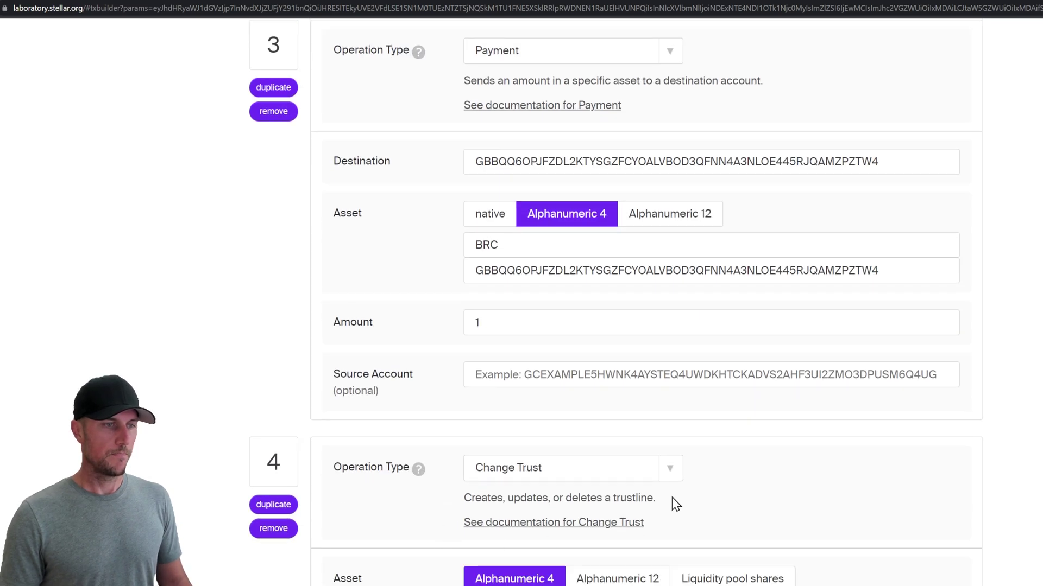
scroll(662, 495, down, 3)
click(535, 444)
key(ctrl+a)
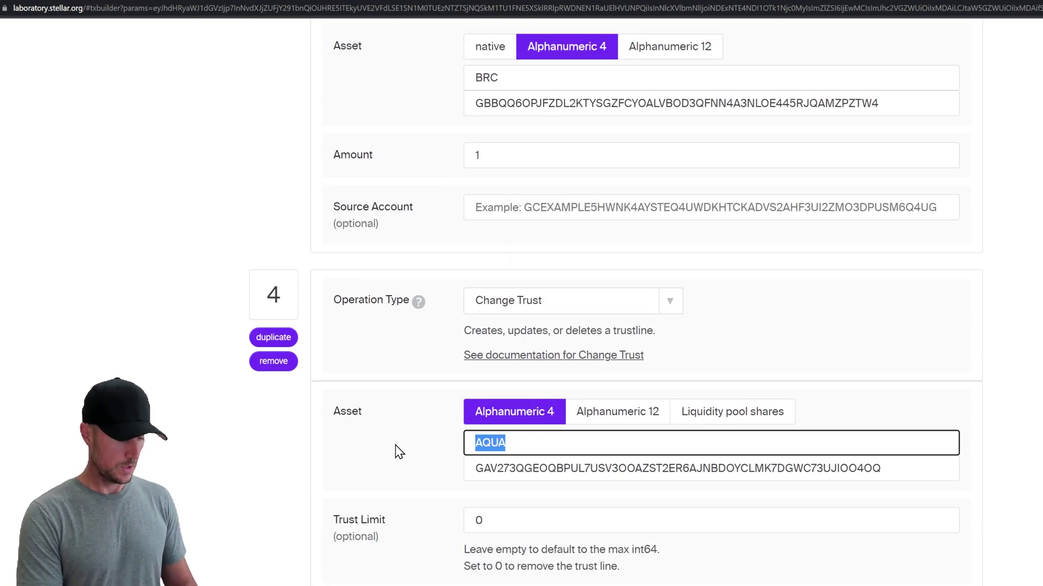
text(BRC)
click(566, 96)
key(ctrl+a)
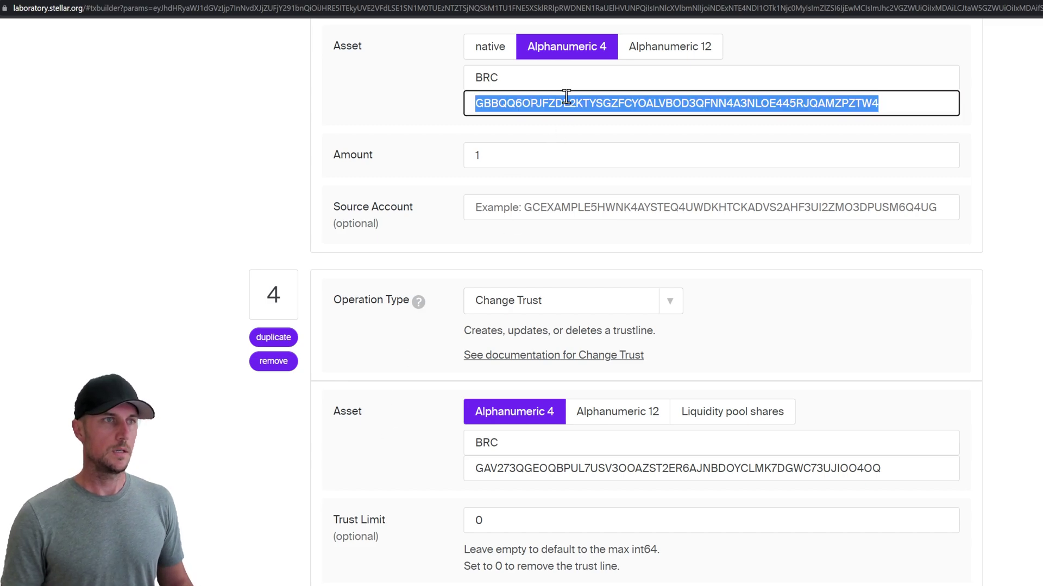
key(ctrl+c)
click(572, 468)
key(ctrl+a)
key(ctrl+v)
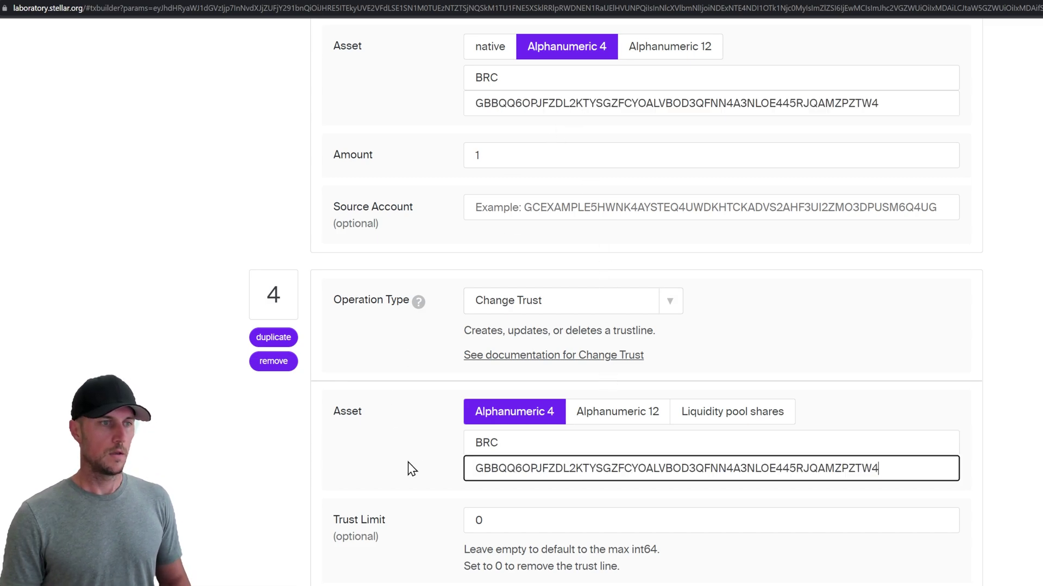
Step: Review the four operations, keeping Trust Limit 0, and pass the transaction to signing
scroll(413, 475, down, 3)
scroll(624, 422, up, 15)
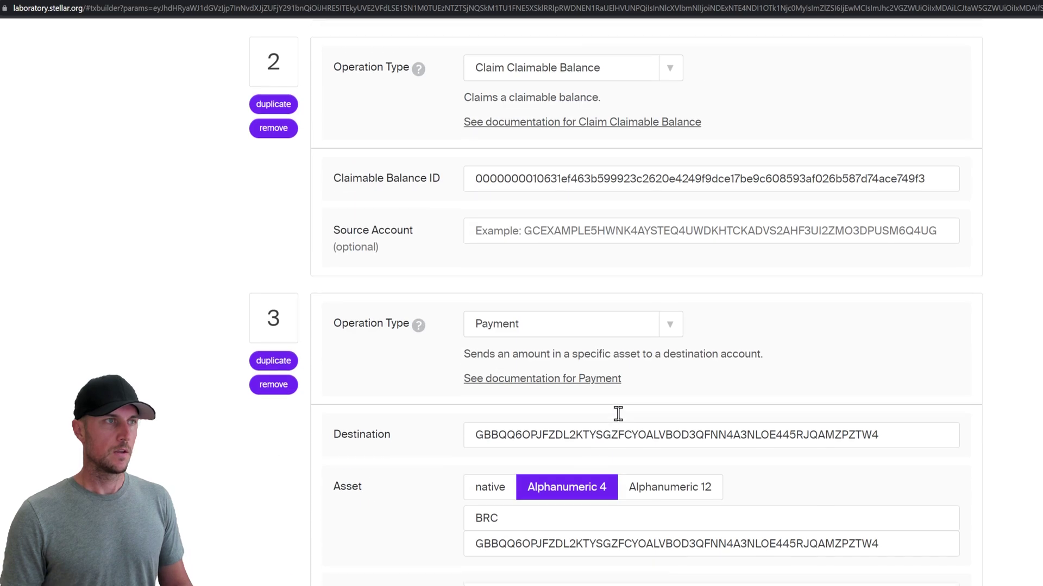
scroll(677, 425, up, 4)
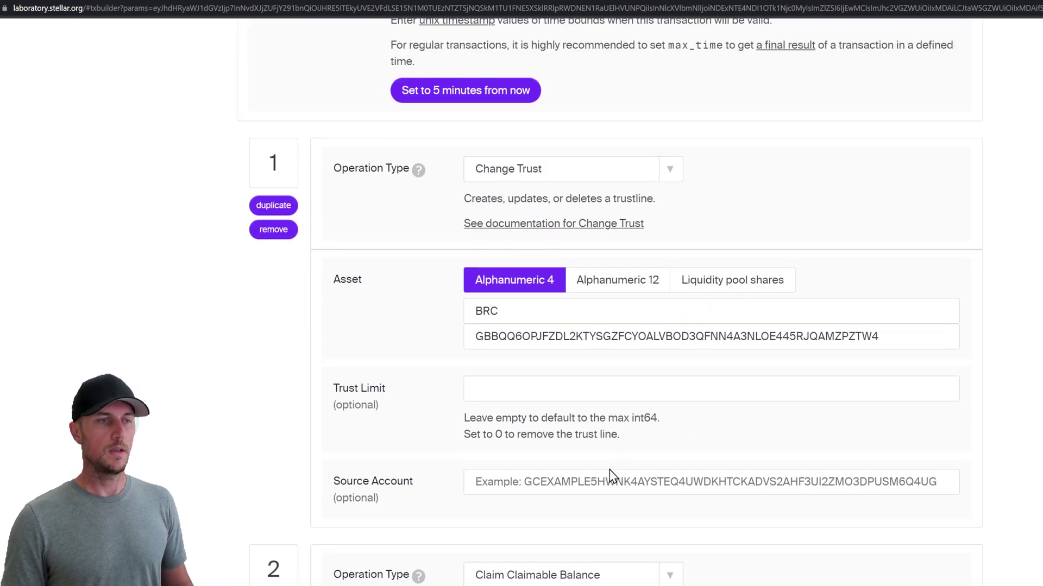
scroll(610, 475, down, 5)
scroll(600, 458, up, 6)
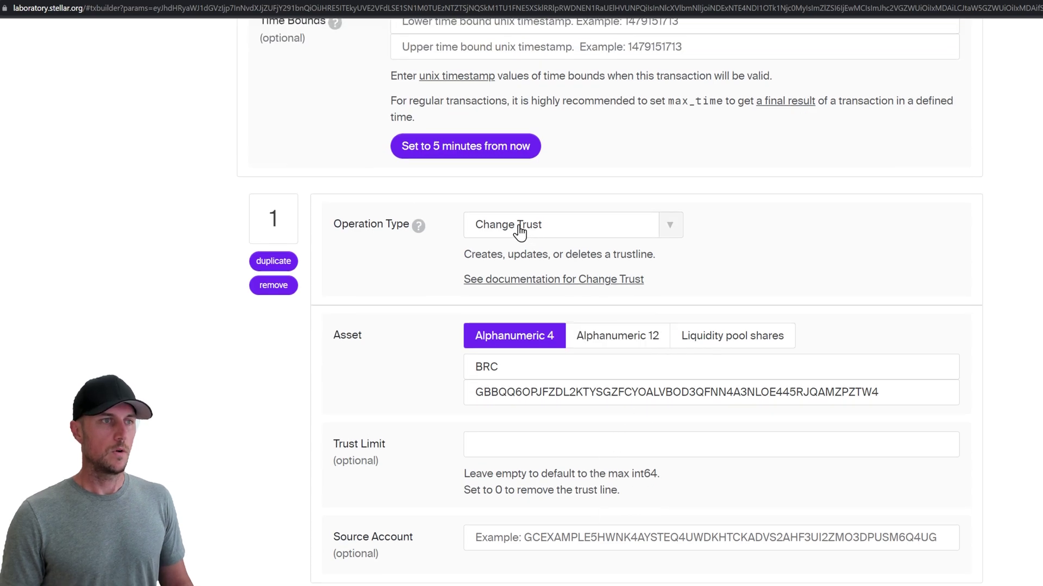
scroll(574, 531, down, 2)
scroll(575, 531, down, 7)
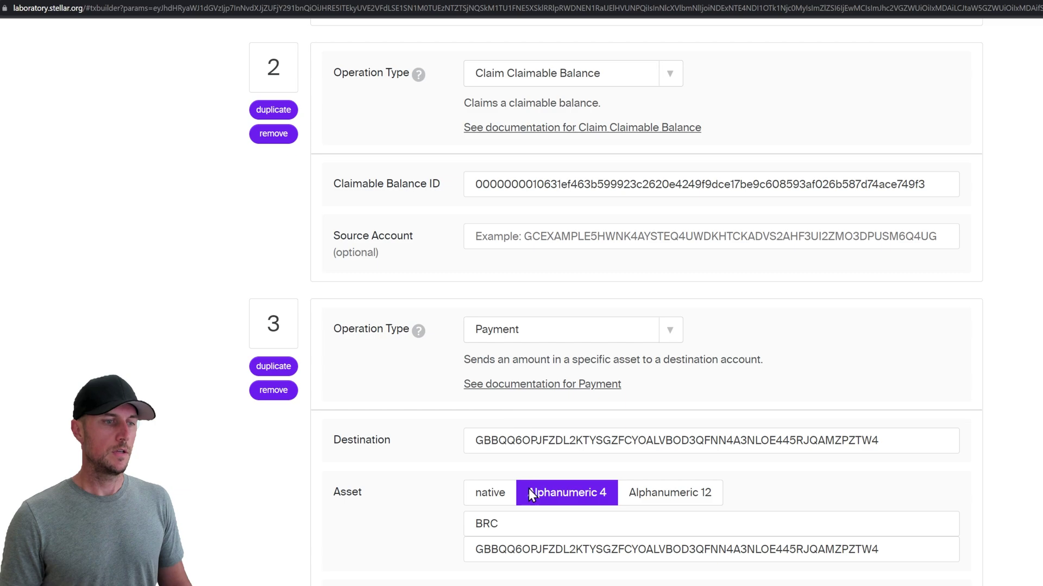
scroll(754, 462, down, 7)
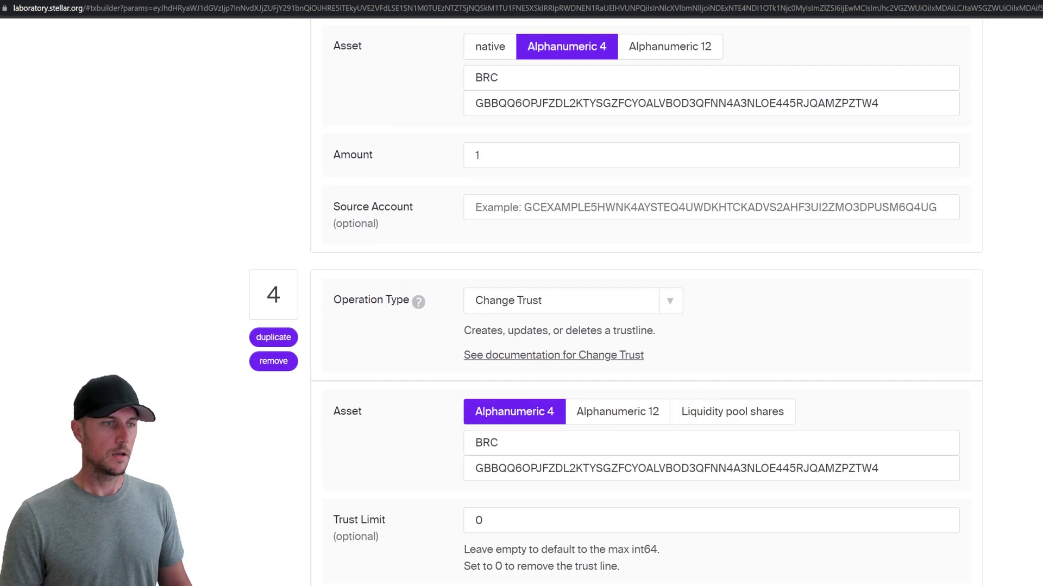
scroll(610, 417, down, 4)
scroll(367, 543, down, 4)
click(363, 564)
Step: Sign the BRC transaction with the account's secret key and submit it to testnet
scroll(368, 560, down, 7)
click(399, 585)
key(ctrl+v)
scroll(400, 380, down, 8)
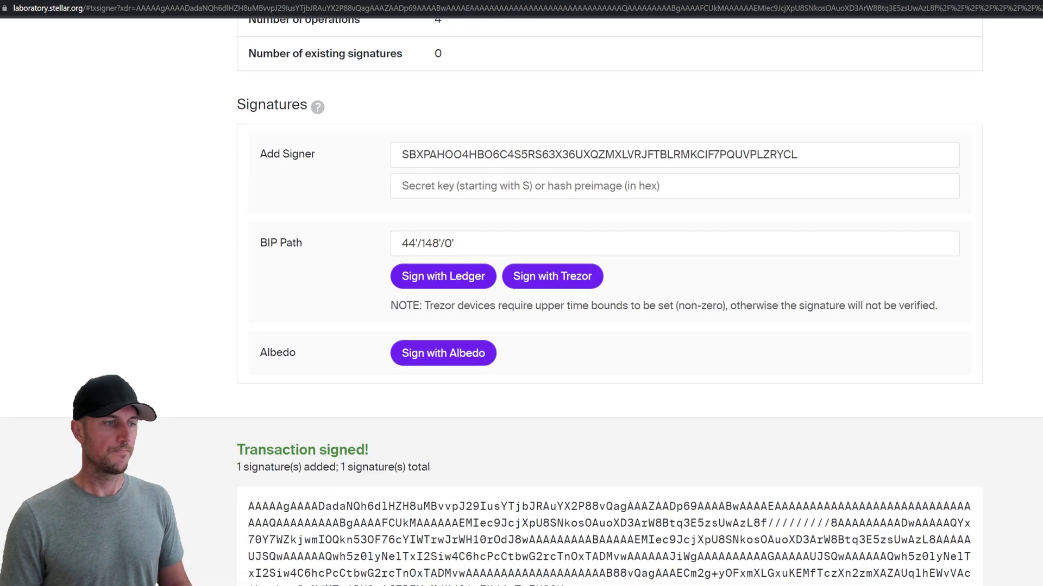
click(347, 578)
click(347, 405)
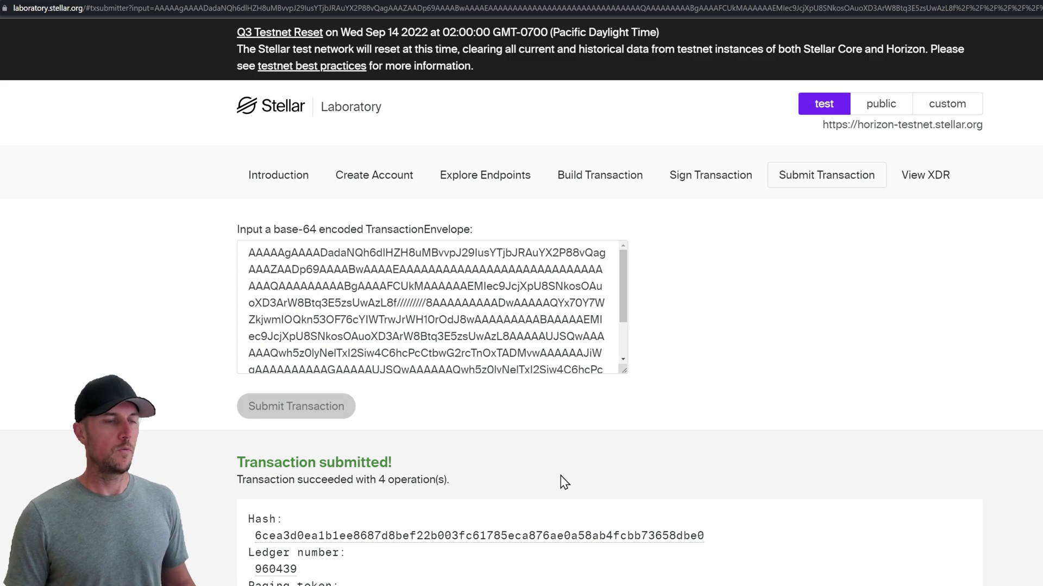
Step: Query the account with Accounts > Single Account using the pasted account ID
click(485, 176)
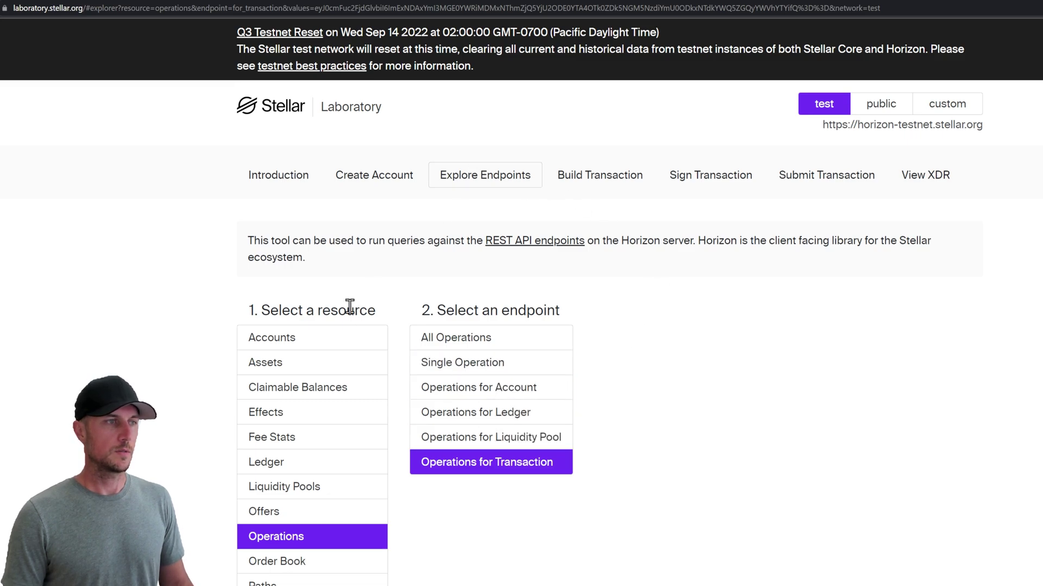
click(312, 340)
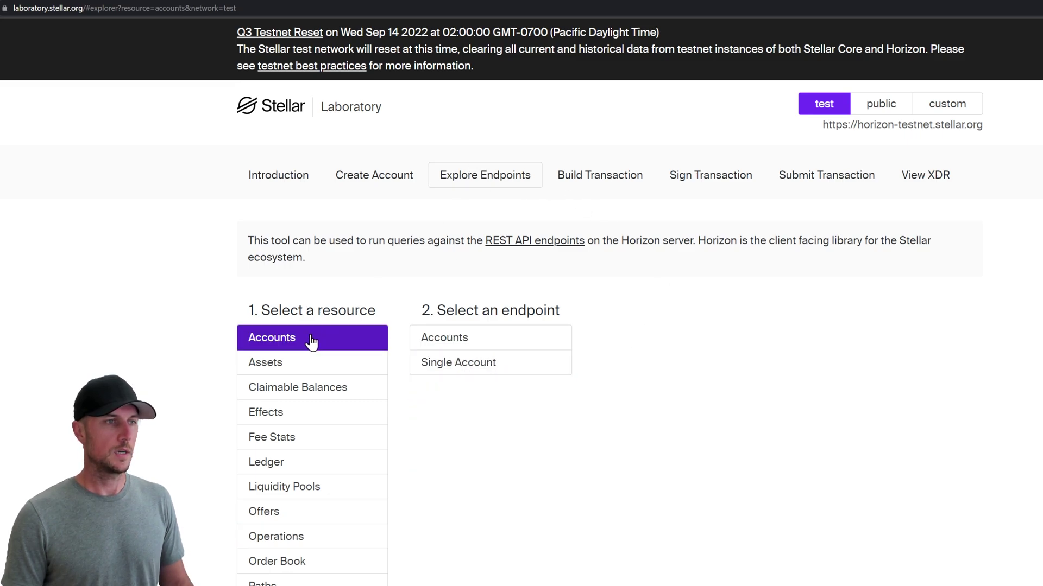
click(482, 373)
scroll(496, 412, down, 5)
click(510, 499)
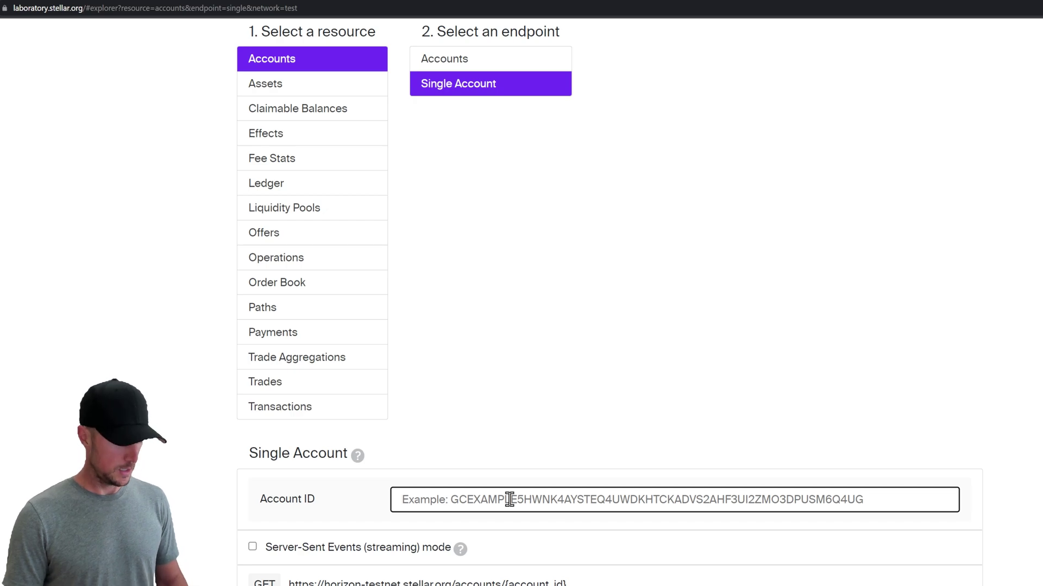
key(ctrl+v)
click(212, 515)
scroll(218, 511, down, 15)
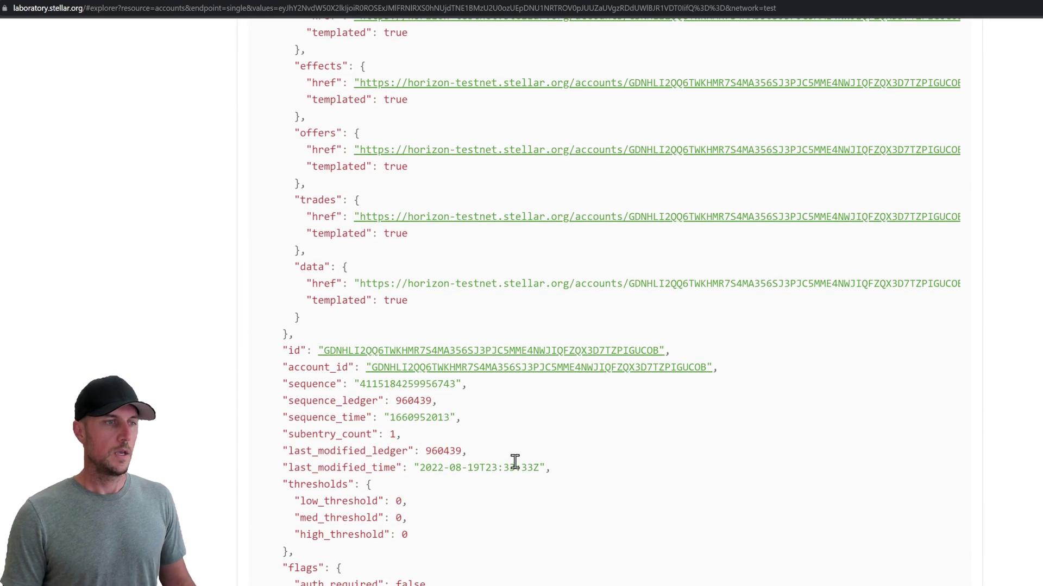
scroll(505, 428, down, 7)
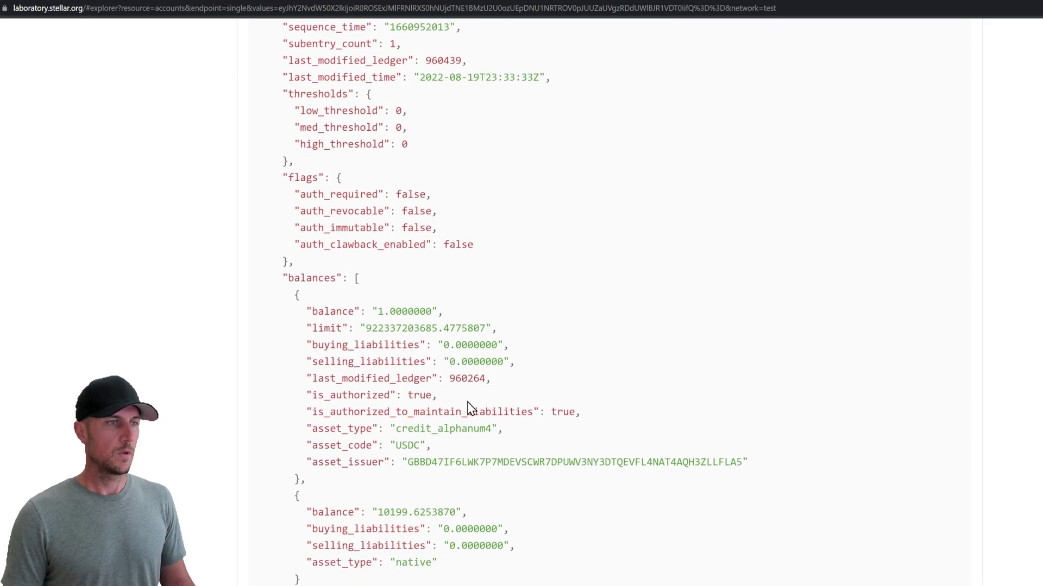
Step: Highlight the 1.0000000 USDC and 10199.6253870 native XLM balance entries
drag(431, 446, 361, 315)
click(467, 315)
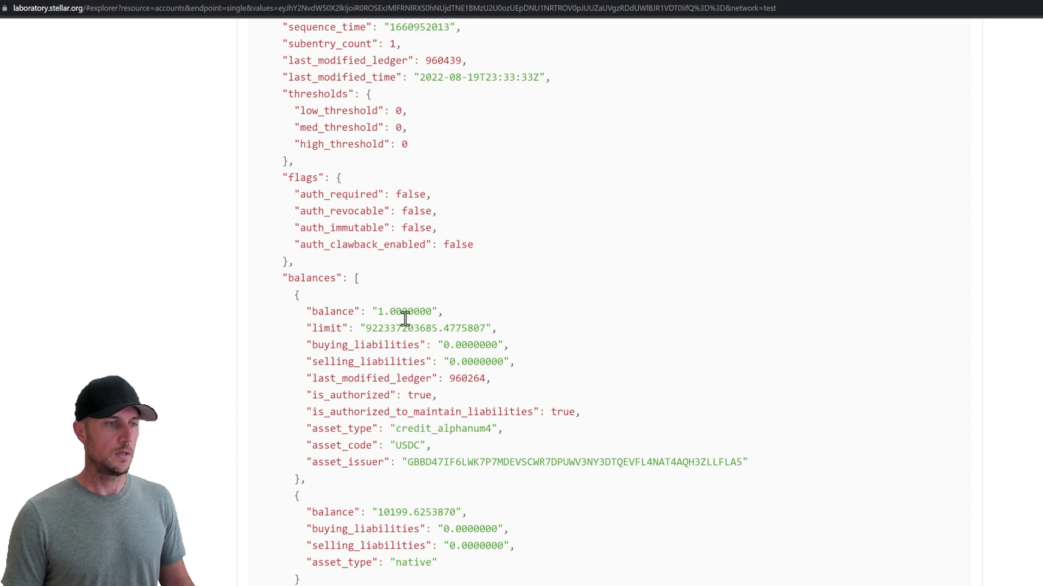
scroll(461, 416, down, 2)
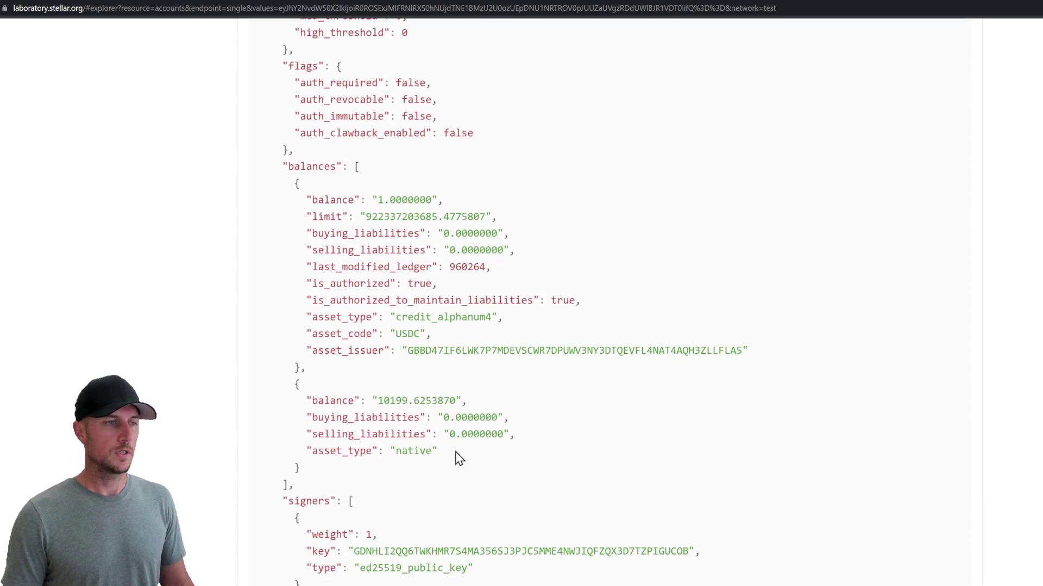
drag(455, 459, 326, 400)
click(424, 437)
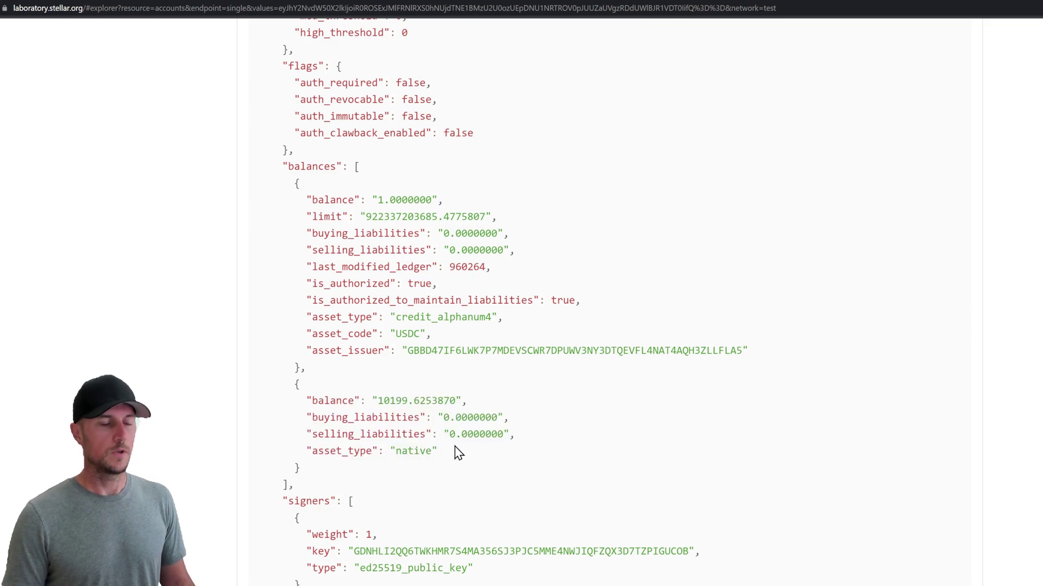